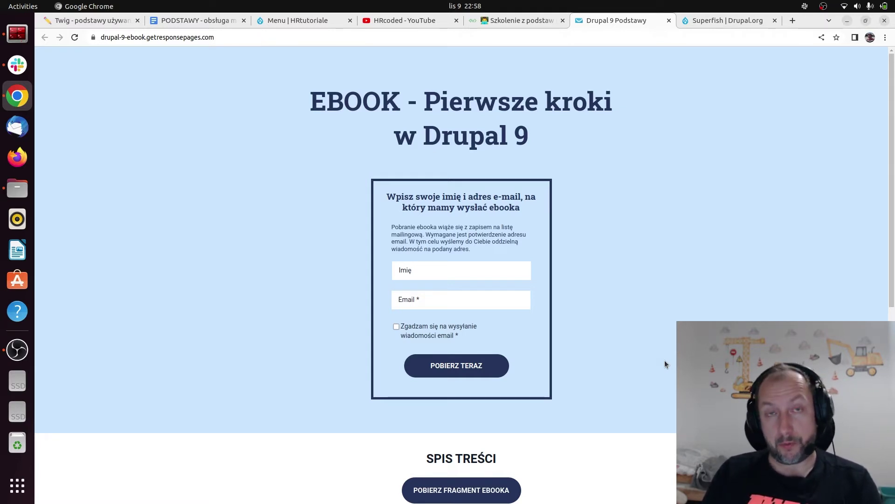
Step: Switch to the HRtutoriale site and open the Główna nawigacja menu for editing
click(286, 24)
click(46, 73)
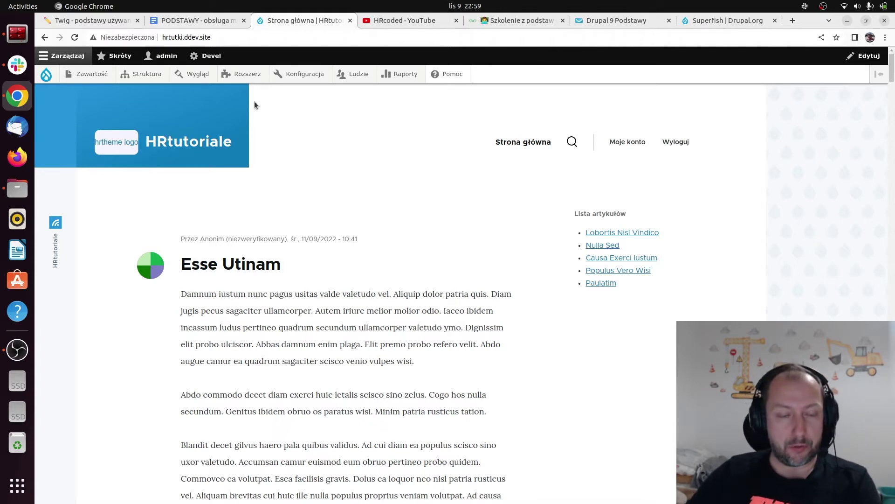
mouse_move(160, 76)
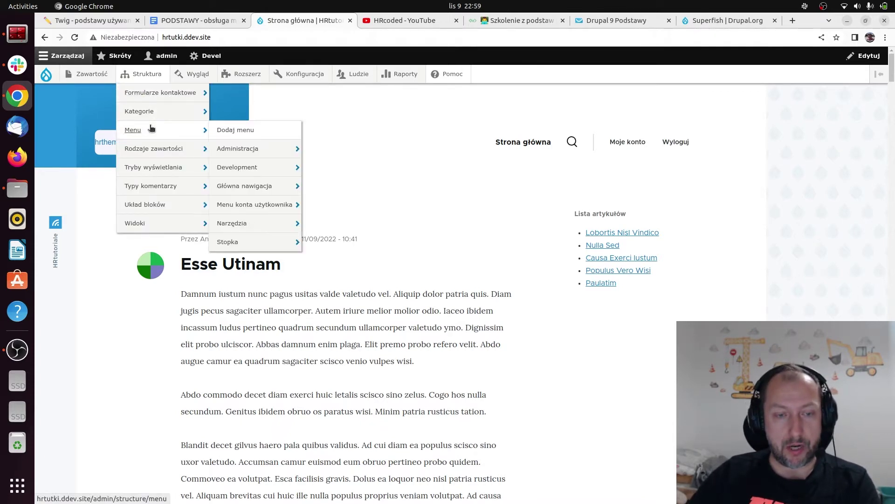
click(136, 129)
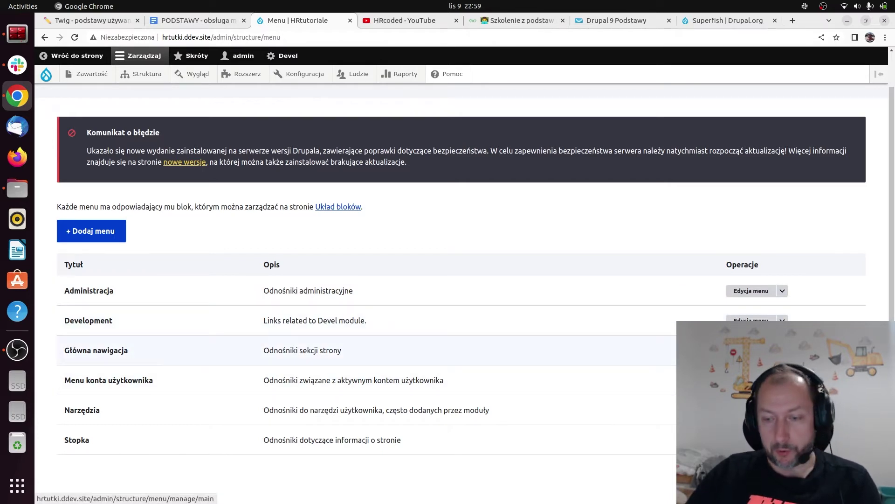
click(107, 350)
scroll(299, 279, down, 3)
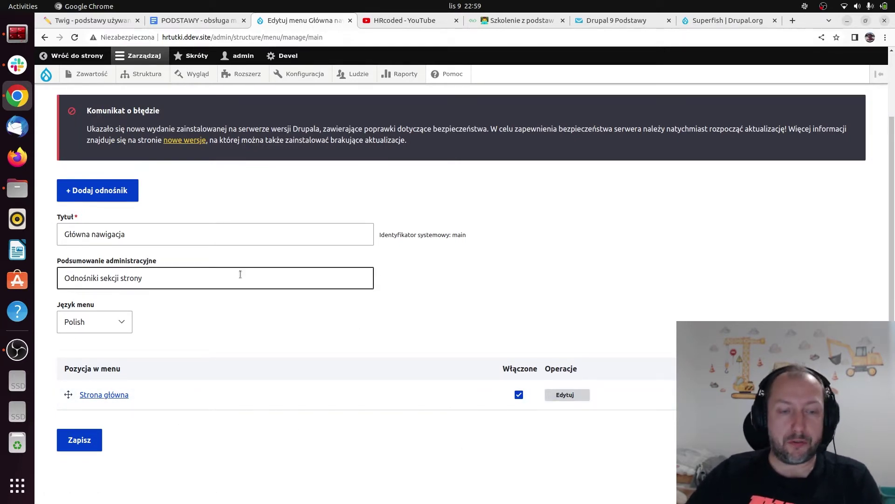
Step: Add a link titled "O mnie" to Główna nawigacja, pointing to Lobortis Nisl Vindico with weight 3, and save it
click(96, 193)
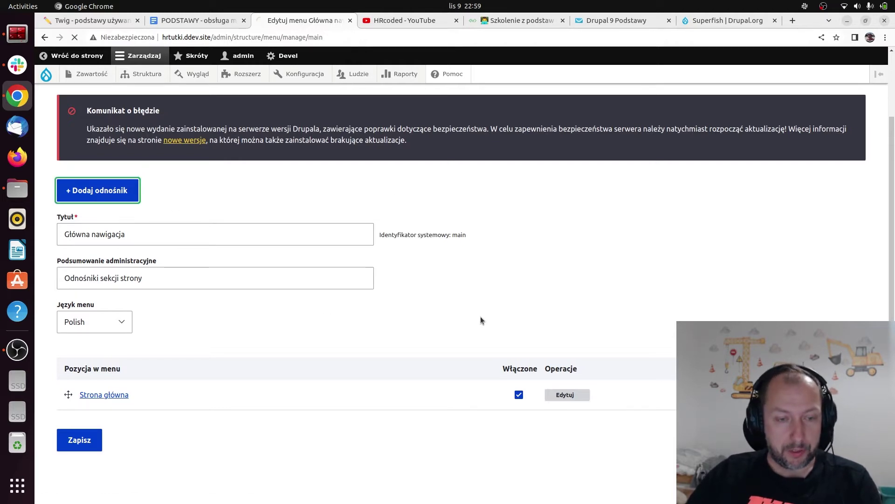
click(133, 262)
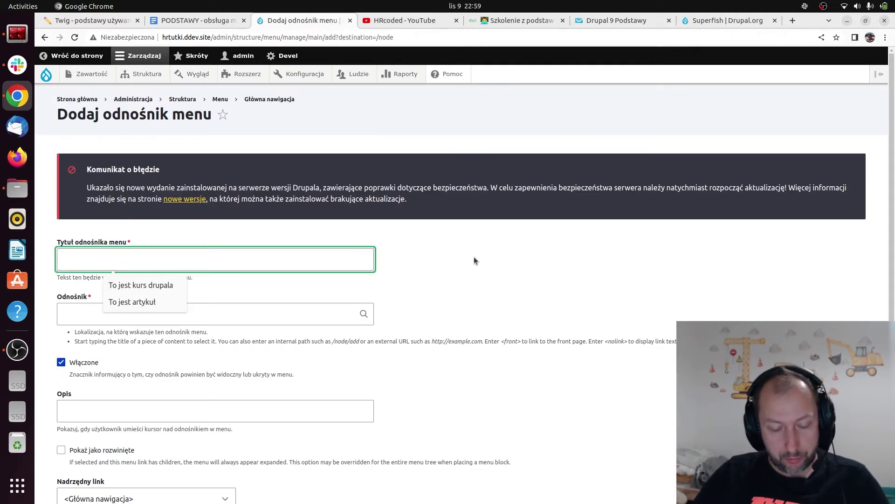
text(O mnie)
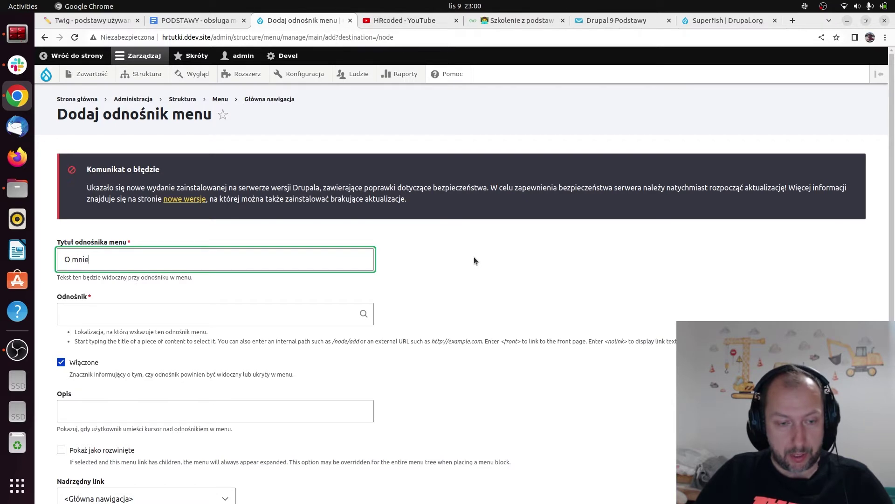
click(245, 309)
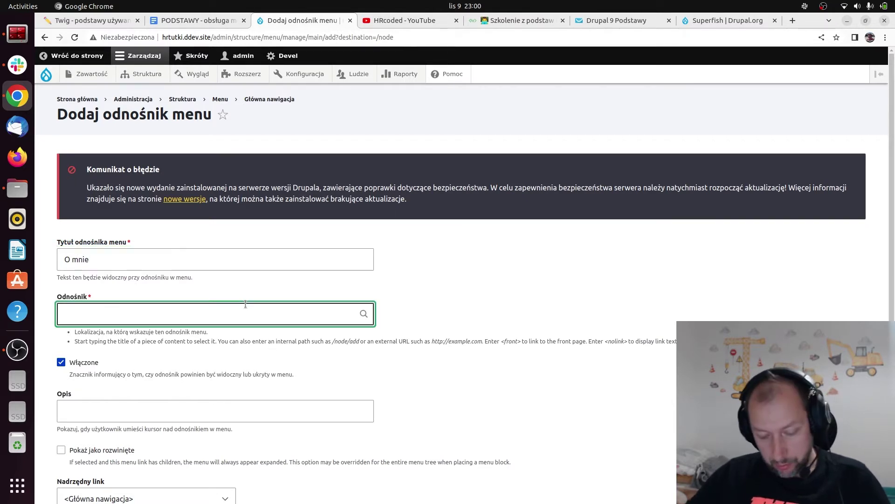
text(r)
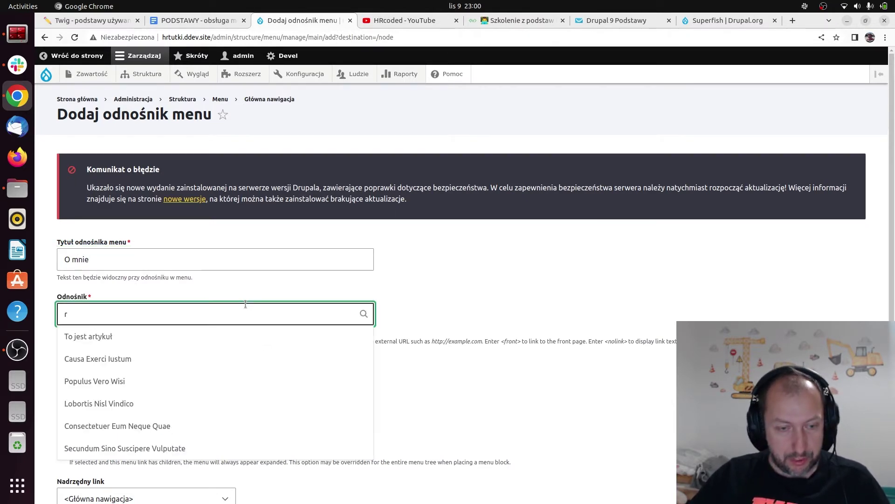
click(99, 407)
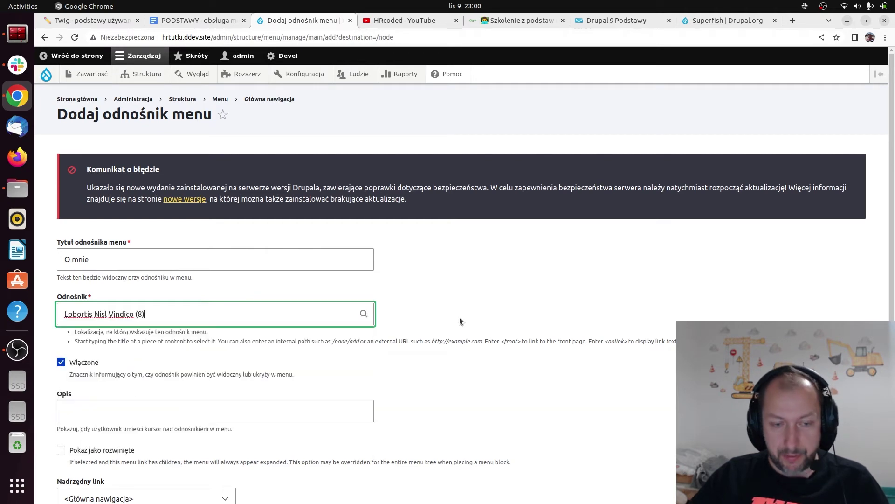
scroll(521, 369, down, 5)
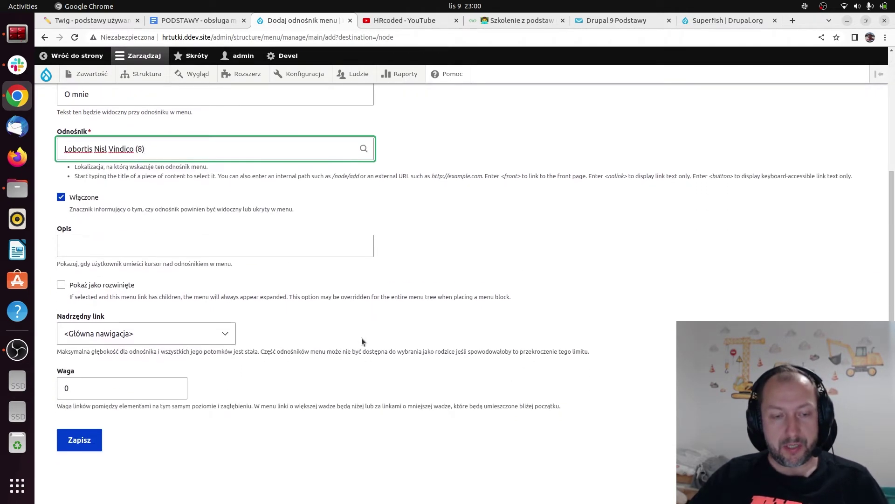
click(111, 388)
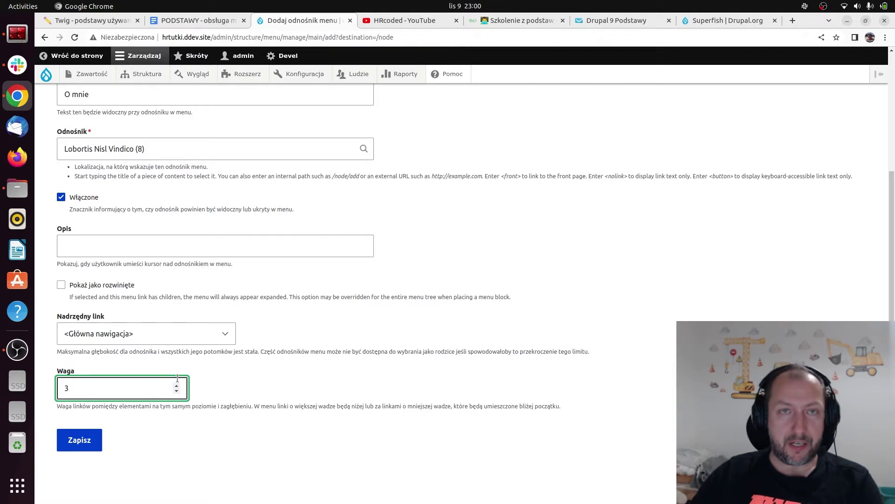
click(80, 439)
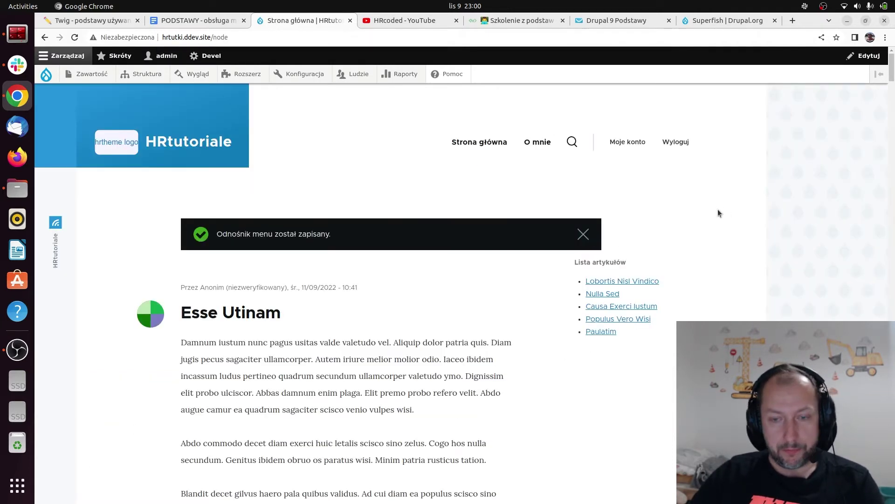
Step: Check the page that the new O mnie link opens, return to the home page and dismiss the status message
click(533, 147)
scroll(529, 391, down, 2)
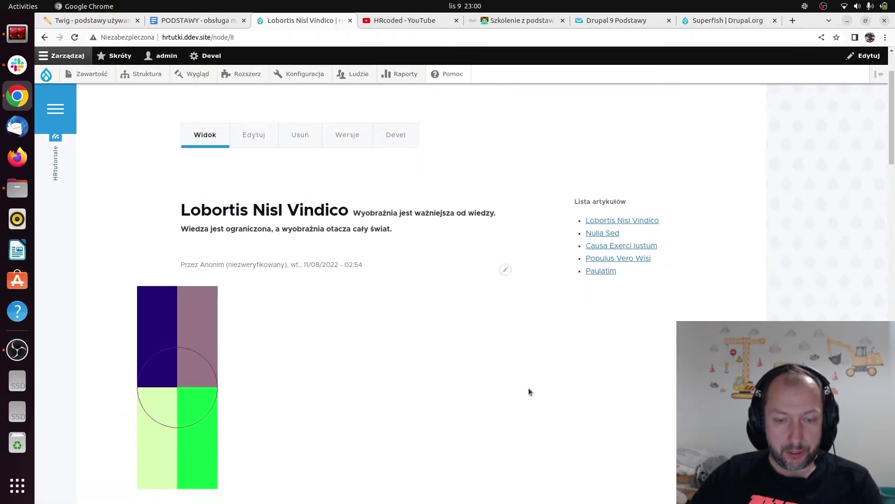
scroll(529, 391, up, 2)
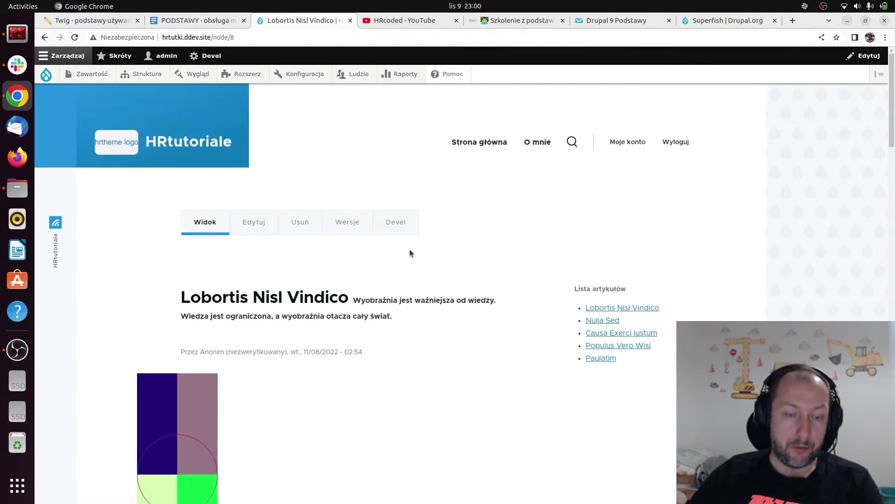
click(44, 38)
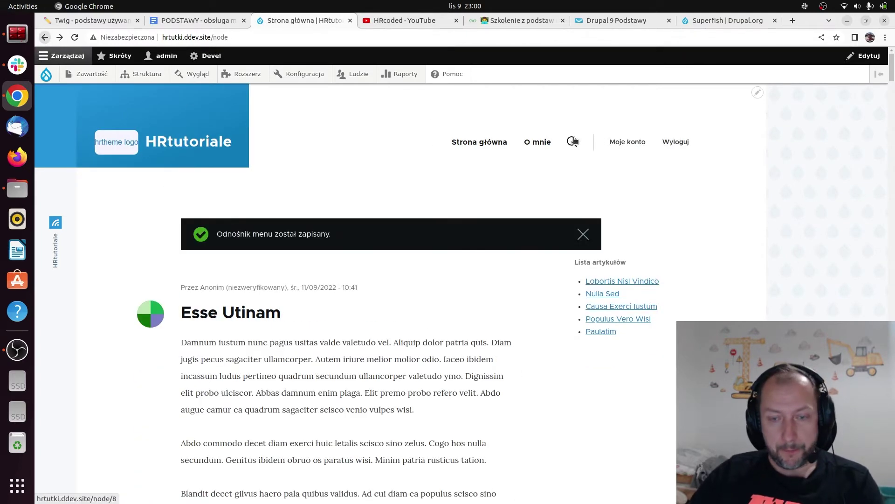
click(580, 236)
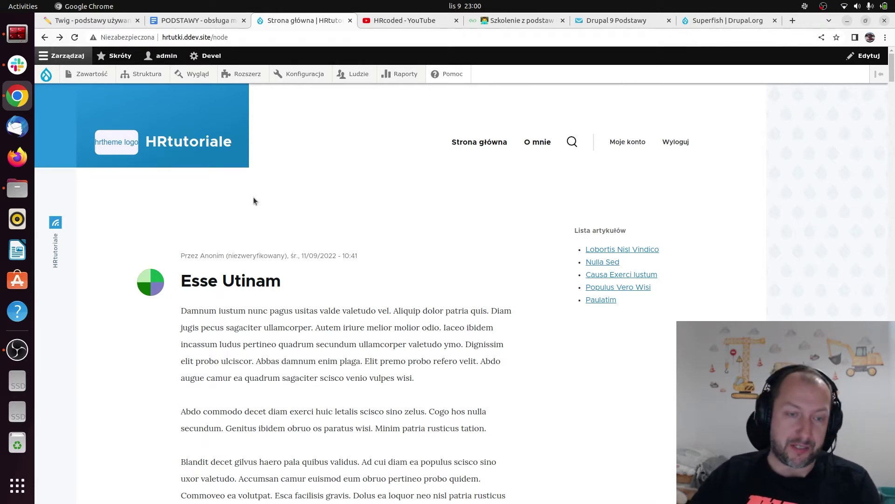
Step: Create and save a new menu titled "Custom" in the site structure
mouse_move(113, 80)
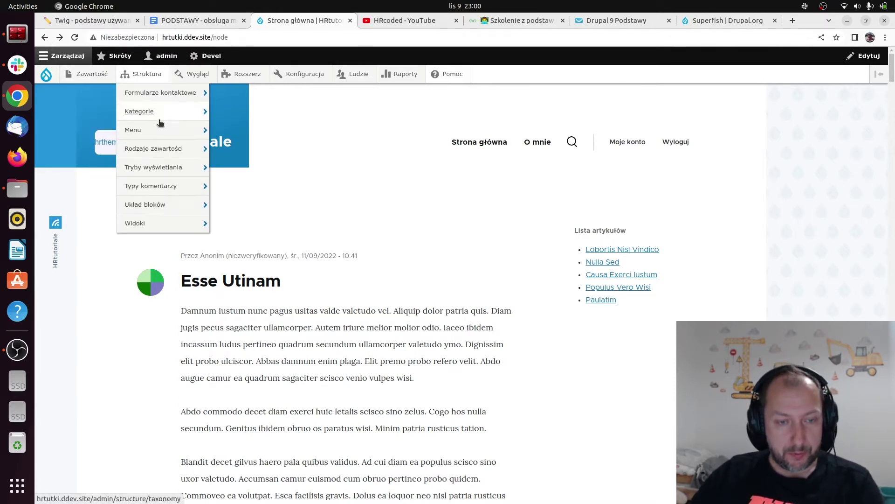
click(242, 148)
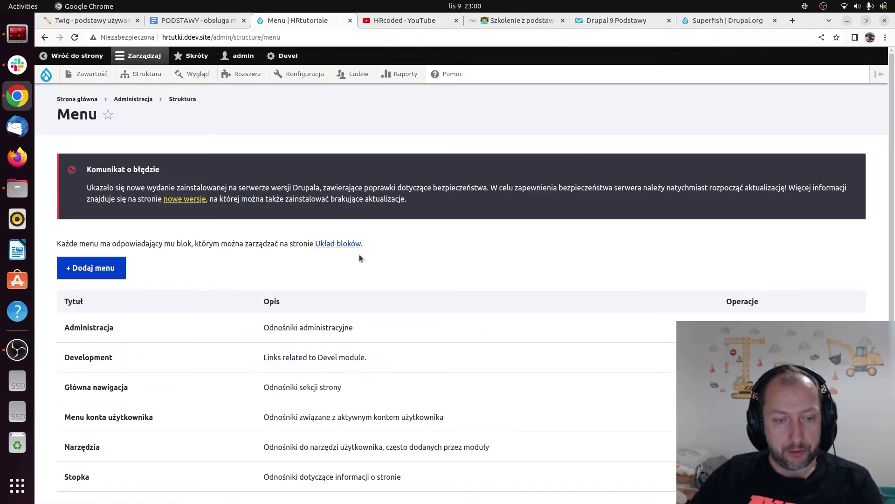
scroll(150, 300, down, 1)
click(91, 267)
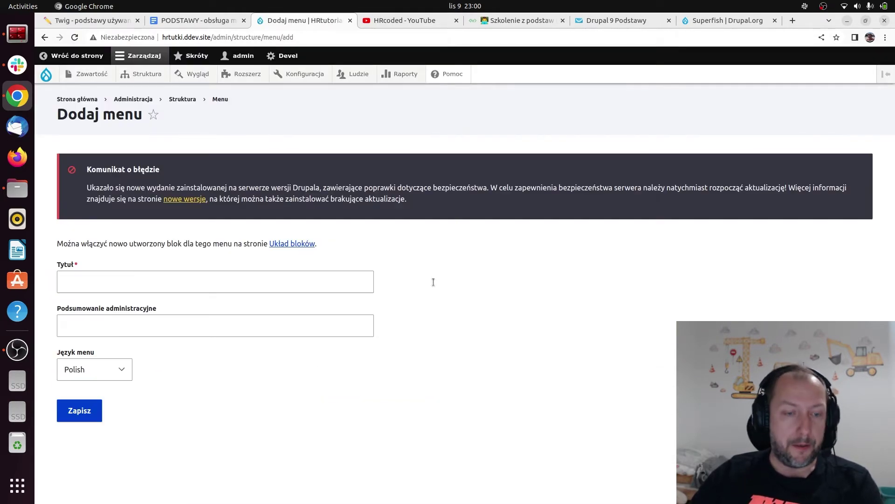
click(137, 283)
text(C)
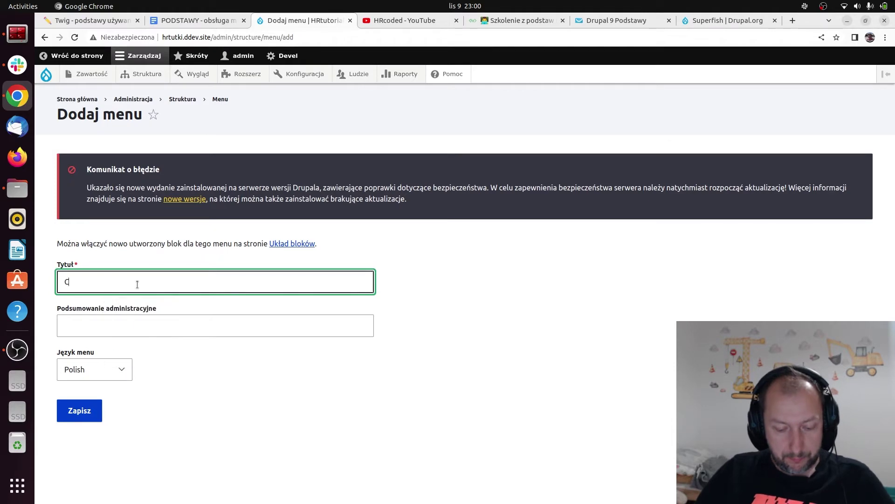
text(ustom)
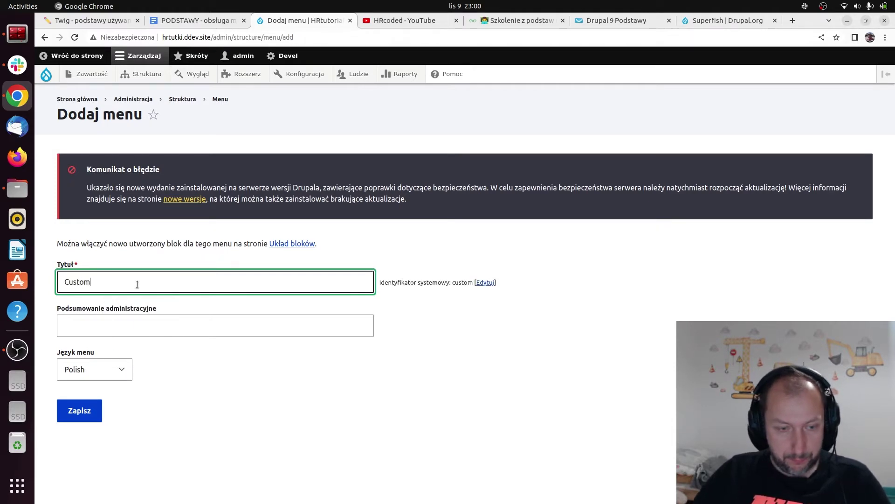
click(95, 417)
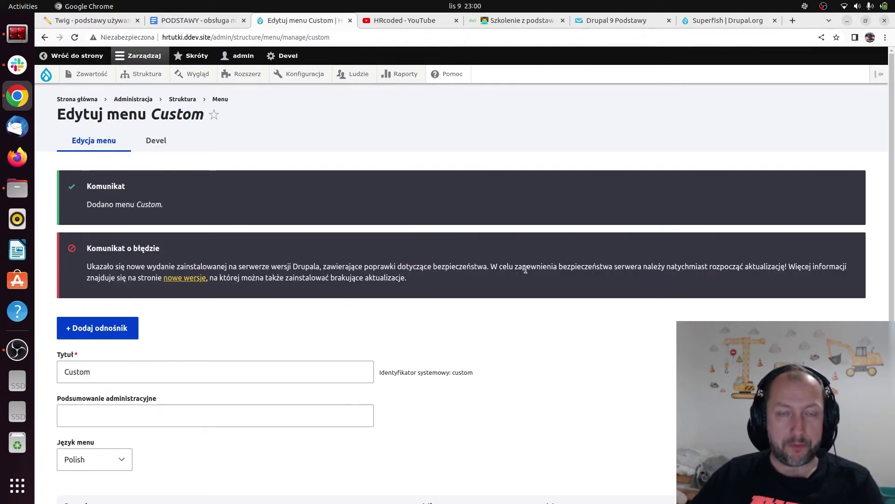
Step: Add a link titled "Odn1" to the Custom menu, pointing to Causa Exerci Iustum, and save it
scroll(217, 275, down, 2)
click(123, 263)
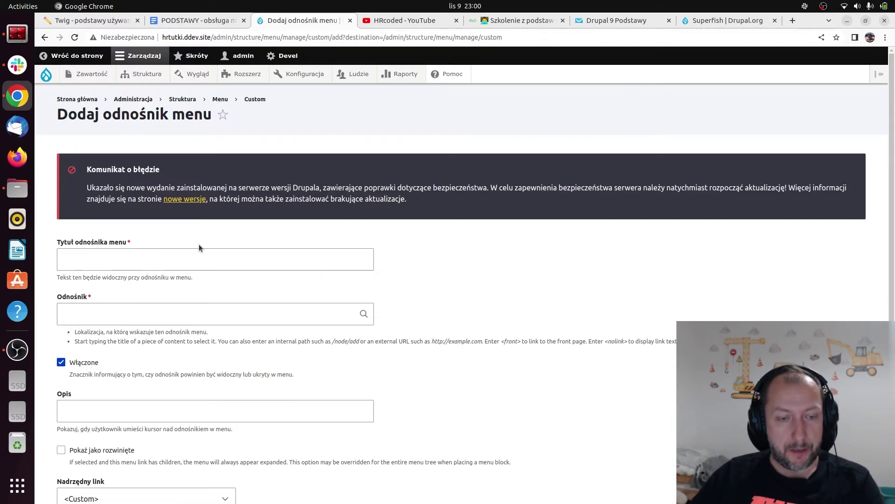
click(133, 263)
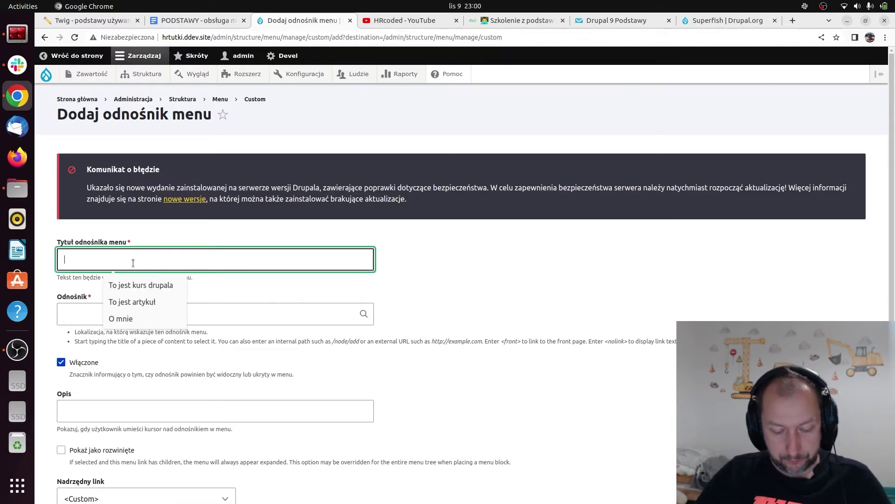
text(Odn1)
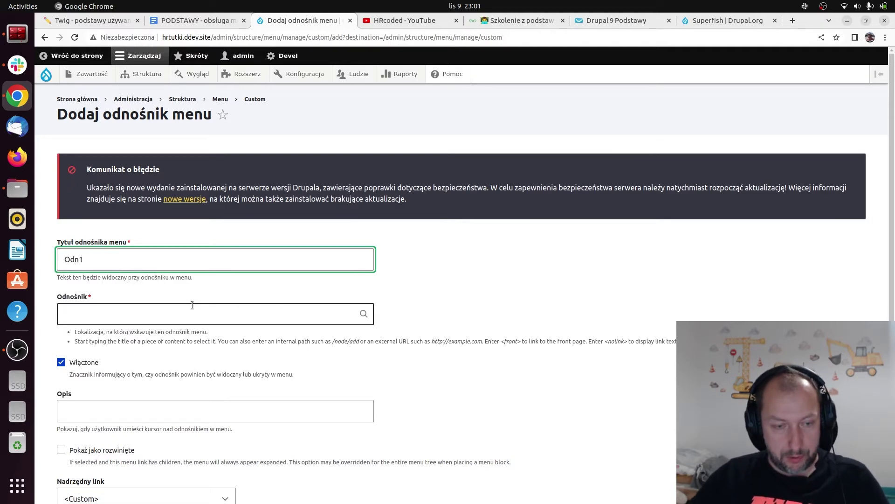
click(173, 316)
text(r)
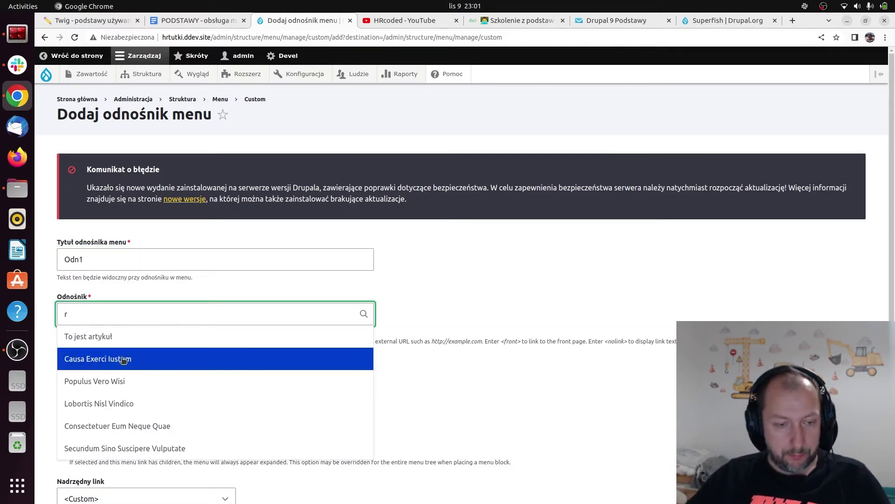
click(130, 356)
scroll(418, 437, down, 5)
click(84, 444)
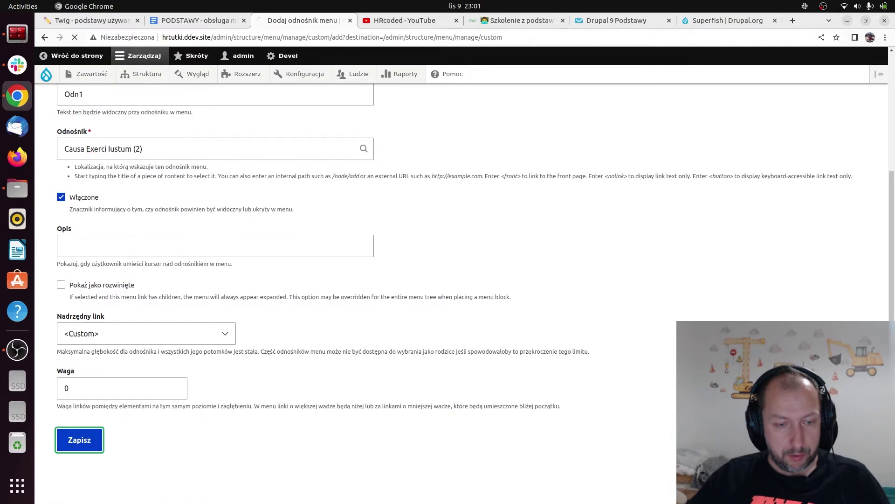
Step: Start a new link in the Custom menu titled "Odn2", pointing to Lobortis Nisl Vindico
scroll(349, 261, down, 3)
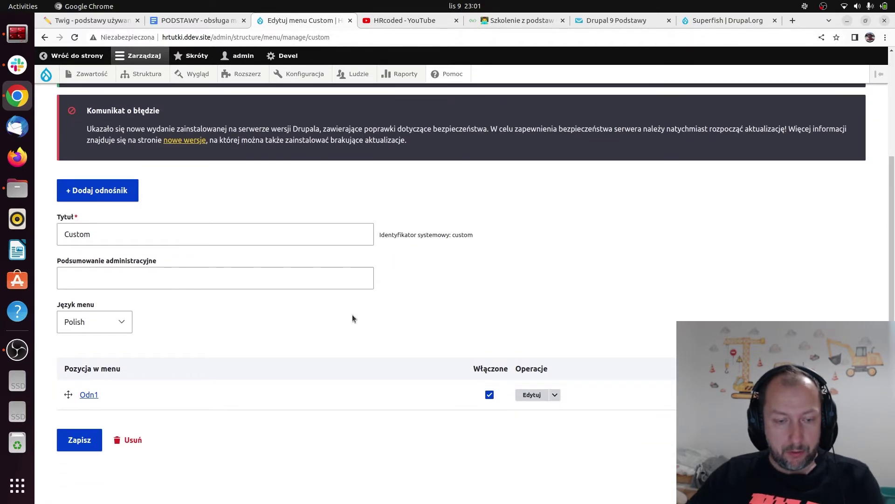
click(114, 191)
click(154, 256)
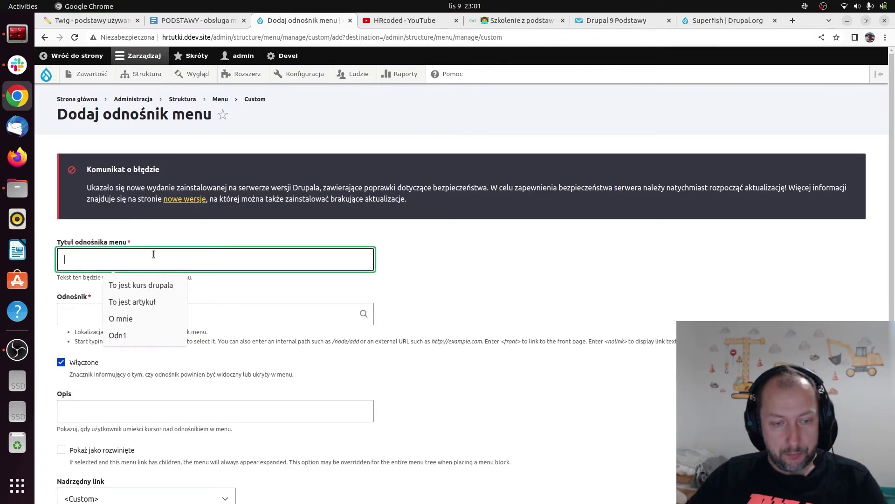
click(121, 335)
key(BackSpace)
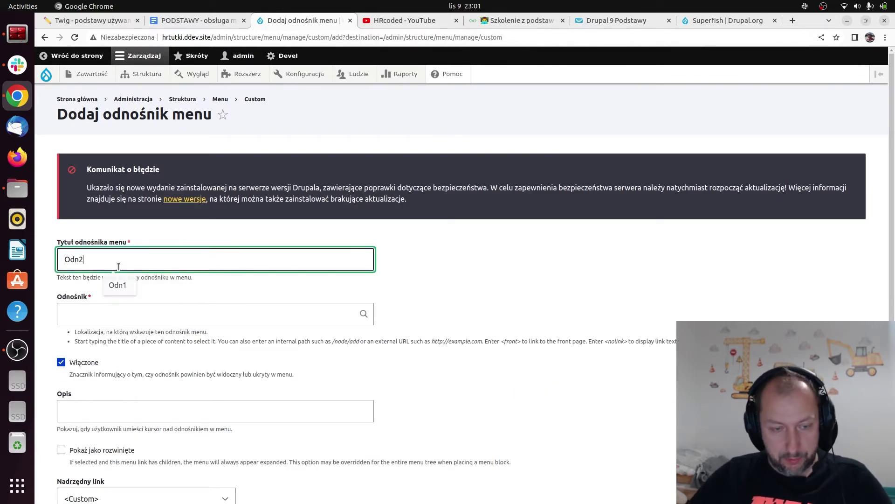
text(2)
click(116, 313)
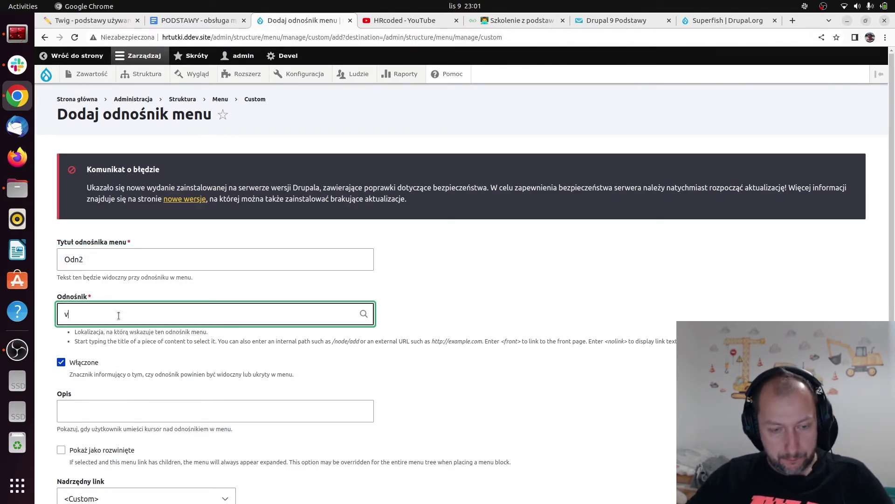
text(v)
click(119, 356)
scroll(419, 388, down, 4)
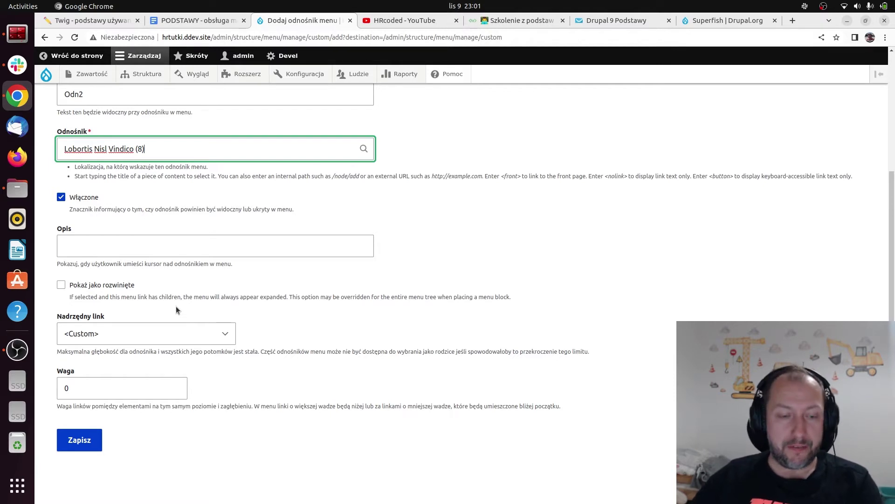
Step: Make Odn1 the parent of the Odn2 link and save the link
click(148, 329)
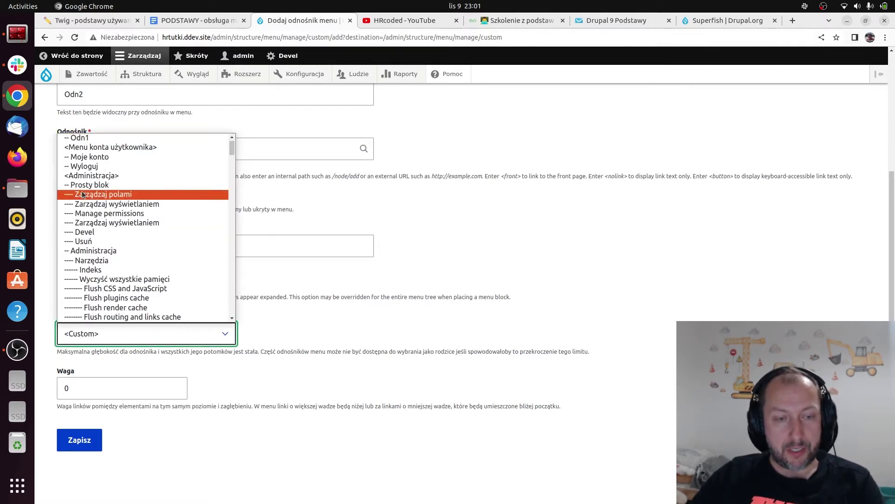
click(83, 138)
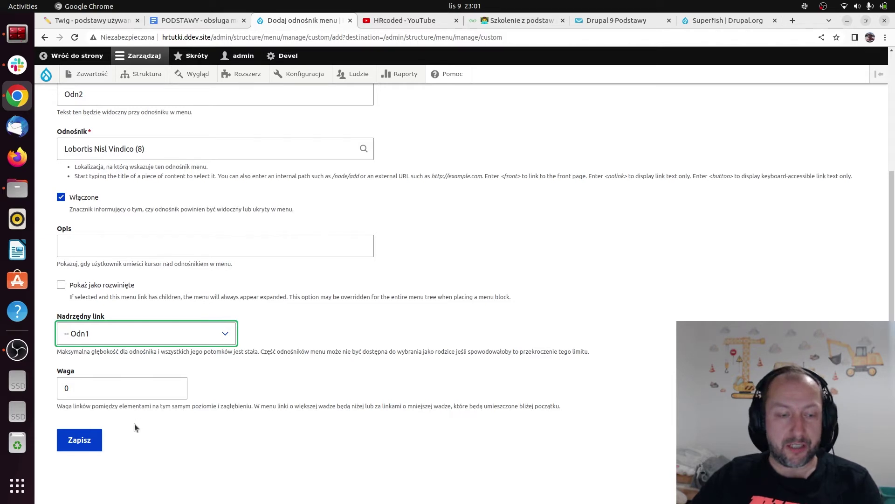
click(92, 452)
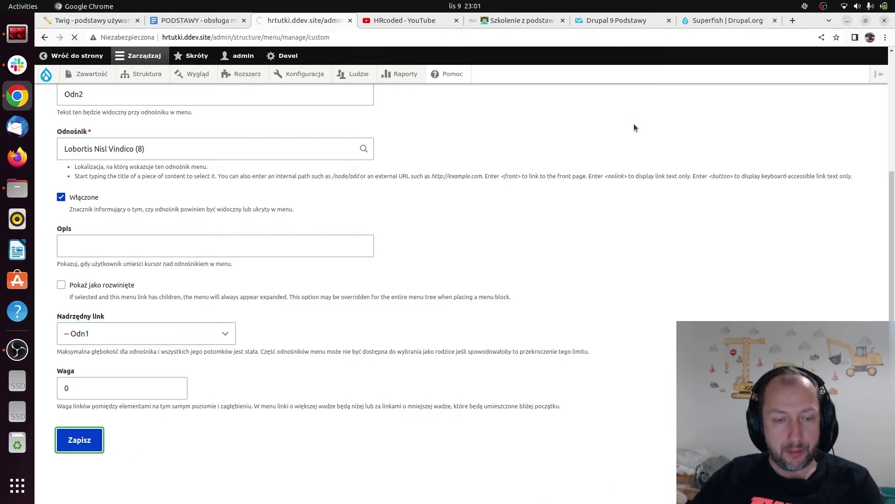
Step: Reposition Odn2 in the Custom menu's link order, keeping it nested under Odn1, and save the menu
scroll(643, 400, down, 3)
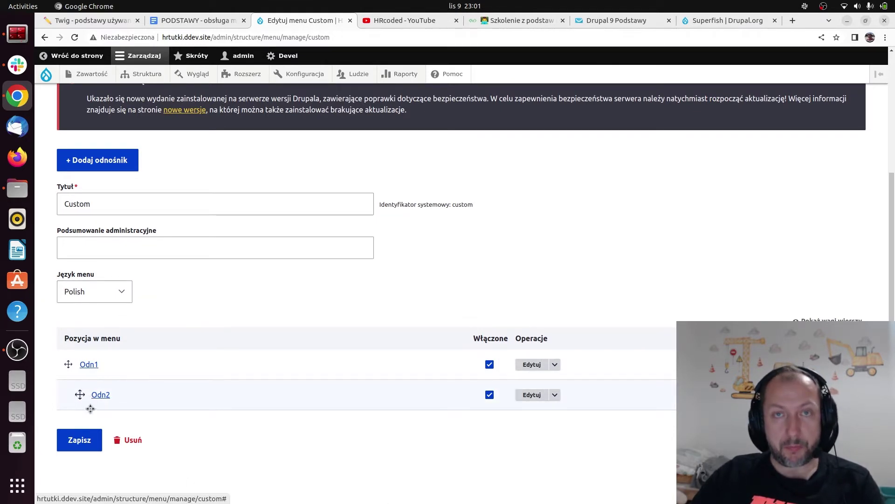
mouse_move(78, 395)
mouse_down()
mouse_move(68, 394)
mouse_move(79, 395)
mouse_up()
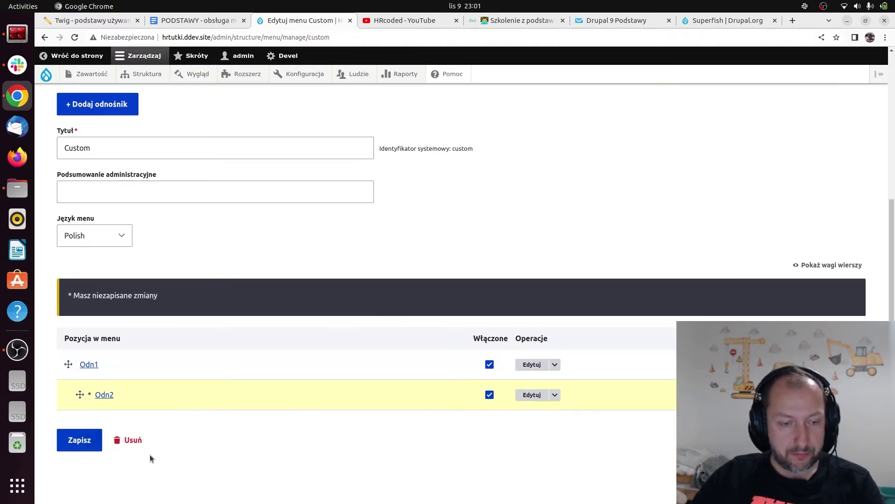
click(85, 443)
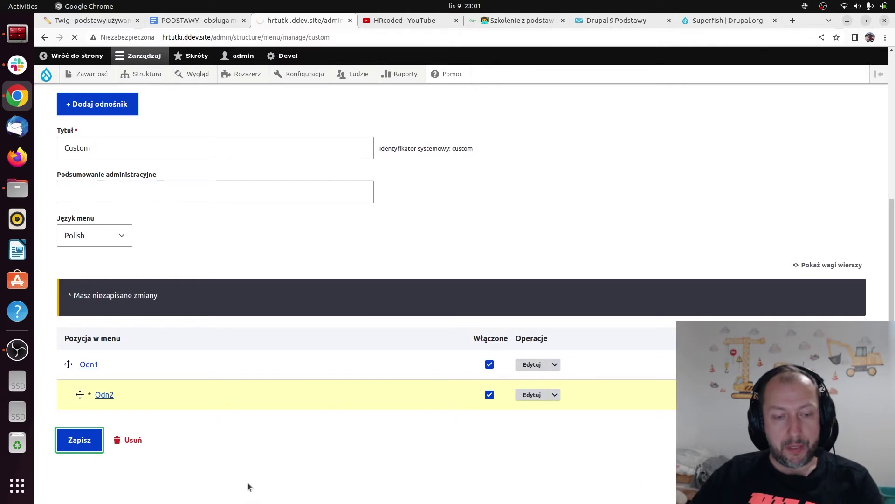
scroll(640, 444, down, 3)
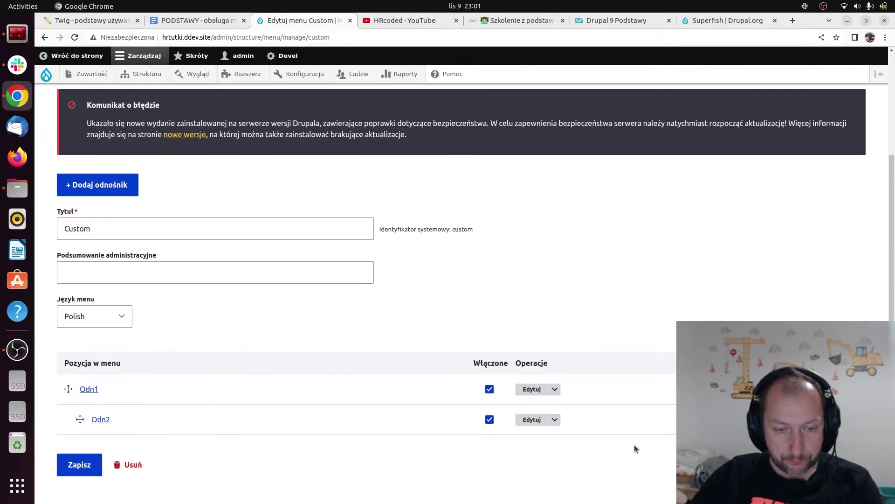
scroll(636, 443, up, 1)
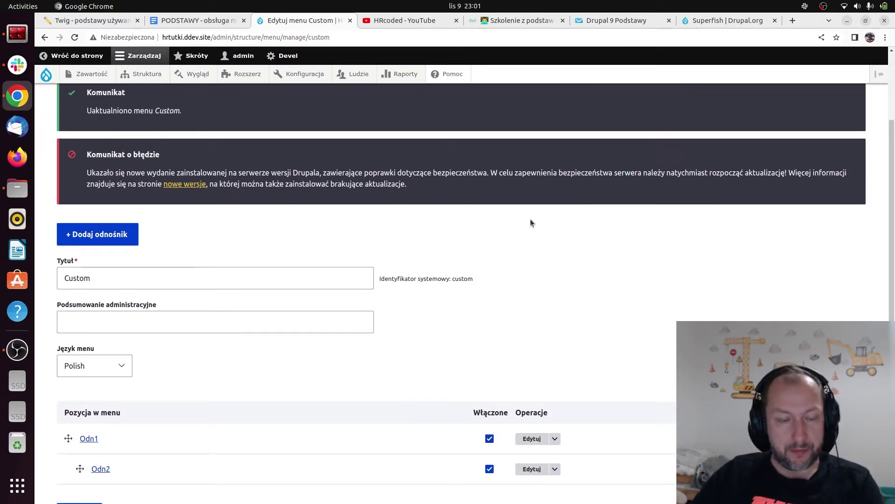
scroll(615, 344, up, 2)
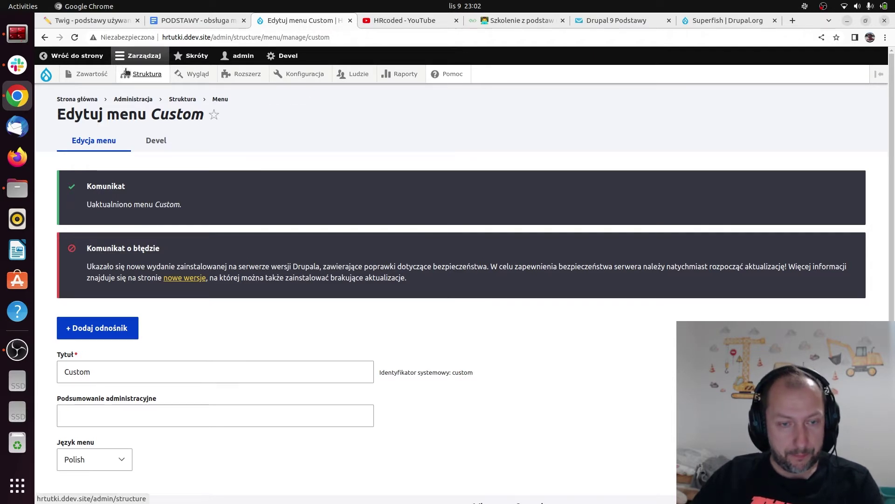
Step: Open the block layout, examine the region demonstration of the hrtheme theme, and exit the demonstration
mouse_move(143, 74)
mouse_move(176, 139)
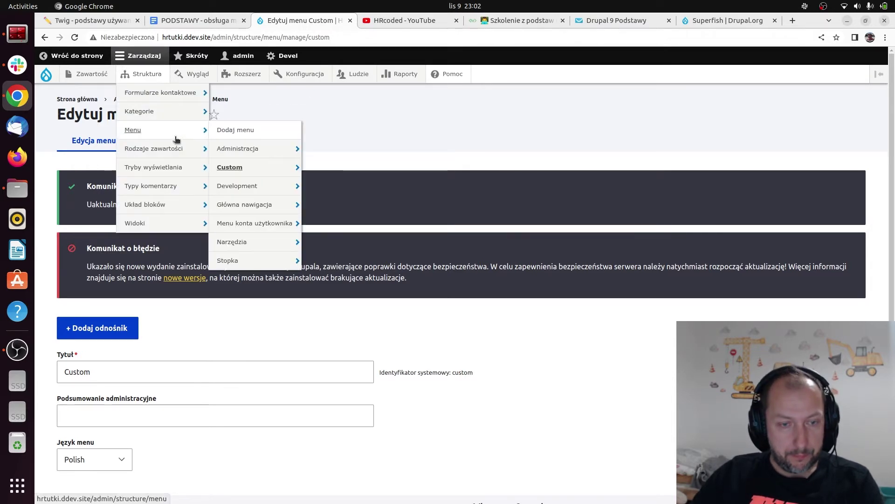
click(176, 210)
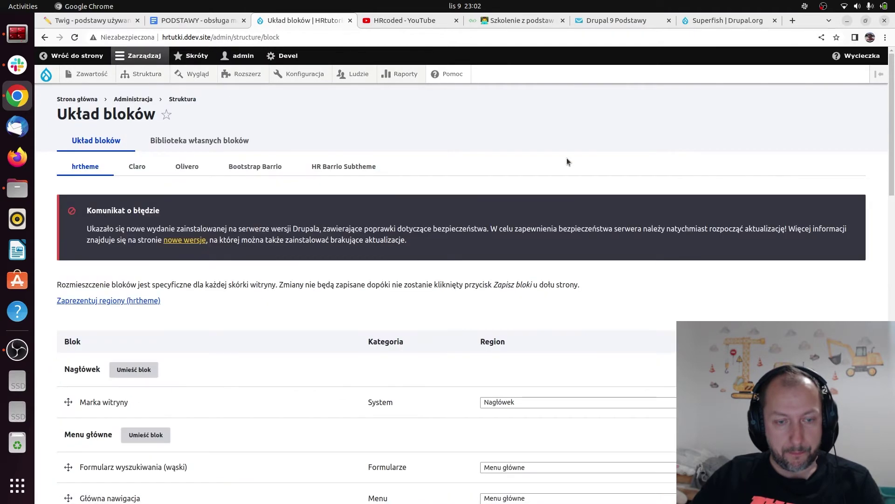
scroll(893, 168, down, 3)
scroll(893, 168, down, 15)
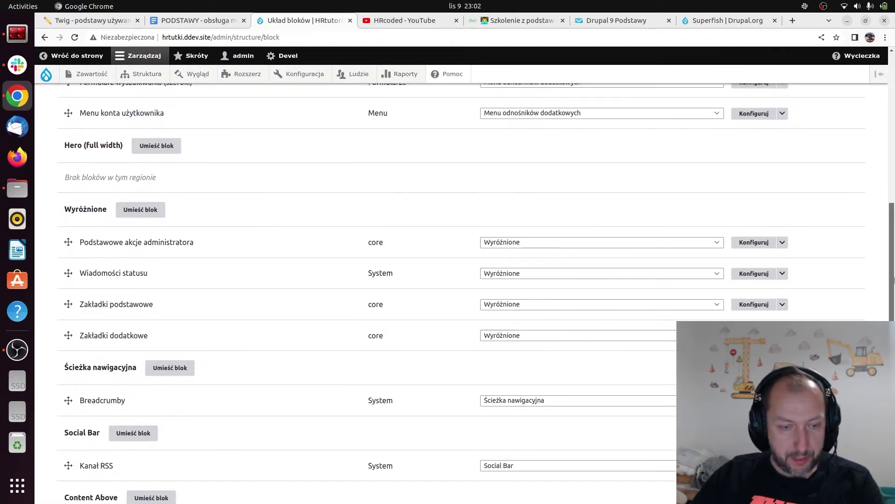
scroll(876, 133, up, 12)
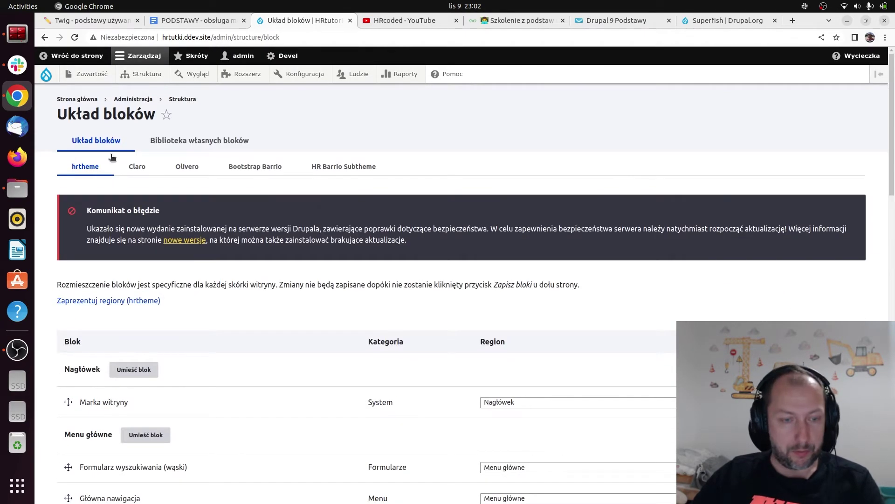
click(114, 301)
scroll(889, 233, down, 3)
scroll(888, 233, down, 1)
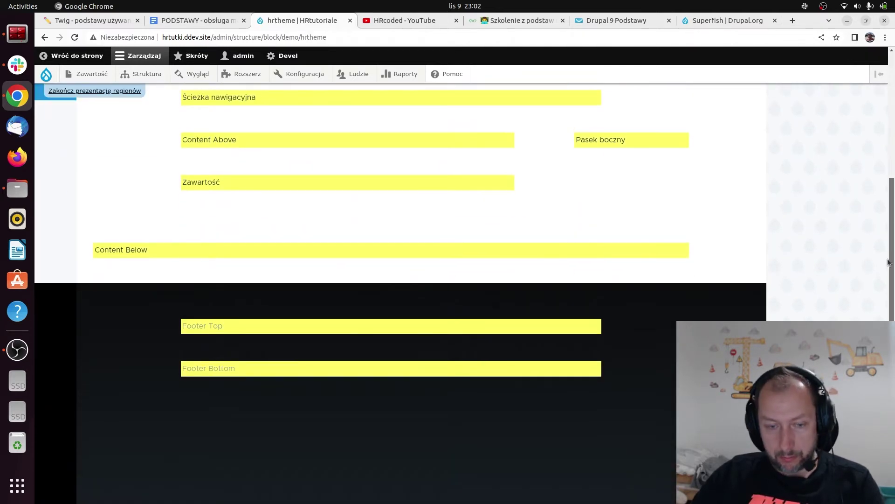
scroll(891, 205, up, 3)
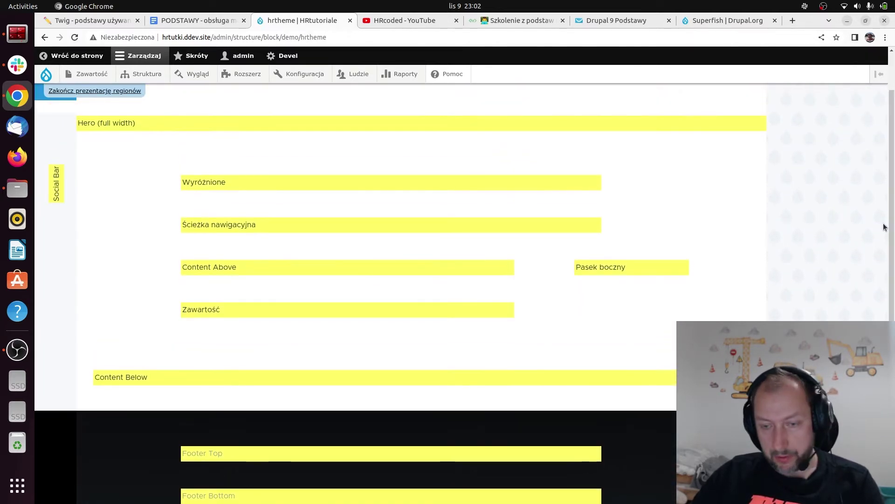
scroll(336, 196, up, 2)
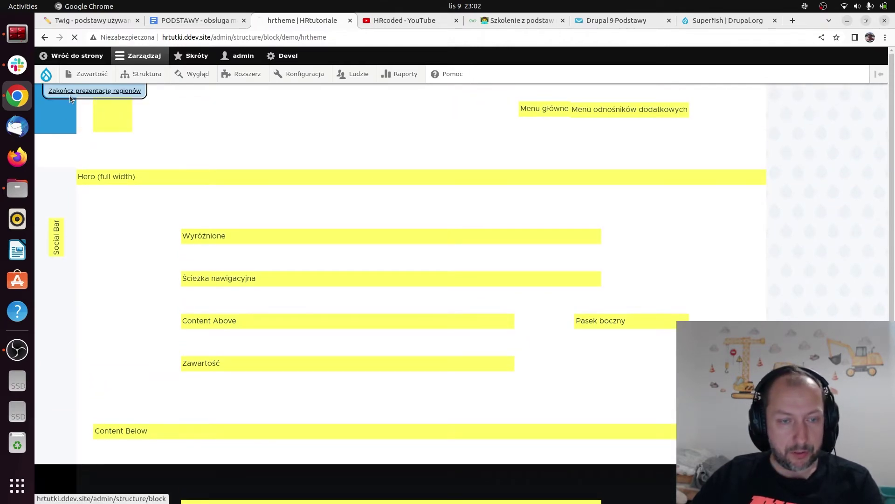
click(69, 93)
Step: Place the Custom menu block in the Pasek boczny region and save the block layout
scroll(321, 382, down, 5)
scroll(320, 383, down, 10)
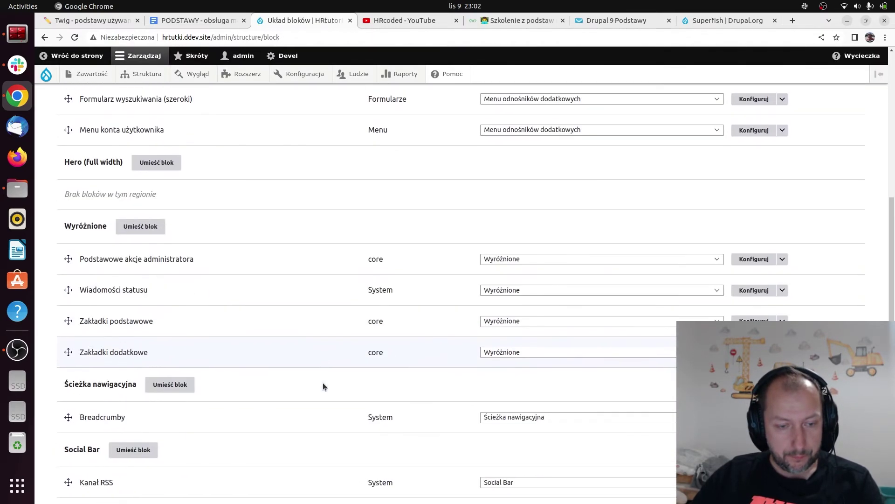
scroll(180, 429, down, 1)
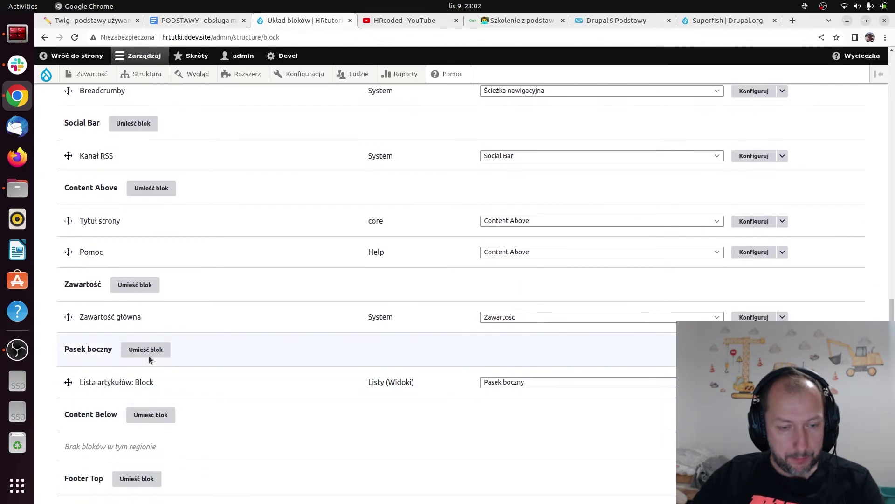
click(147, 350)
scroll(515, 337, down, 5)
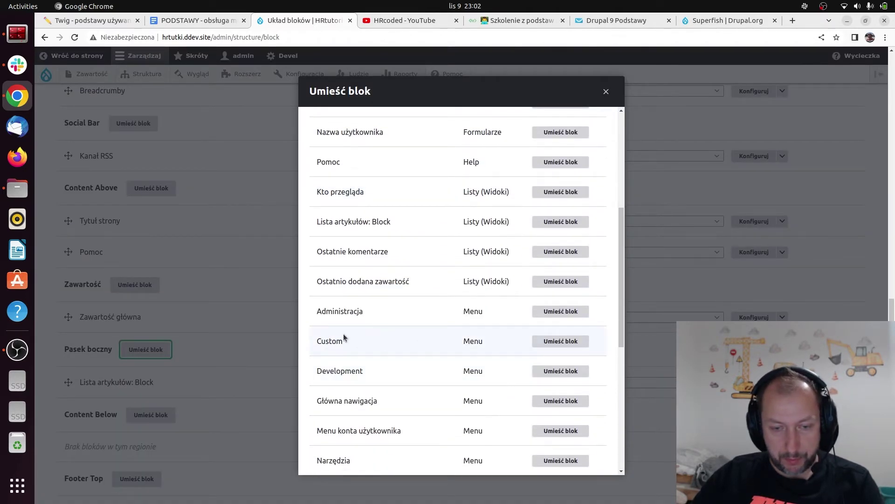
click(559, 343)
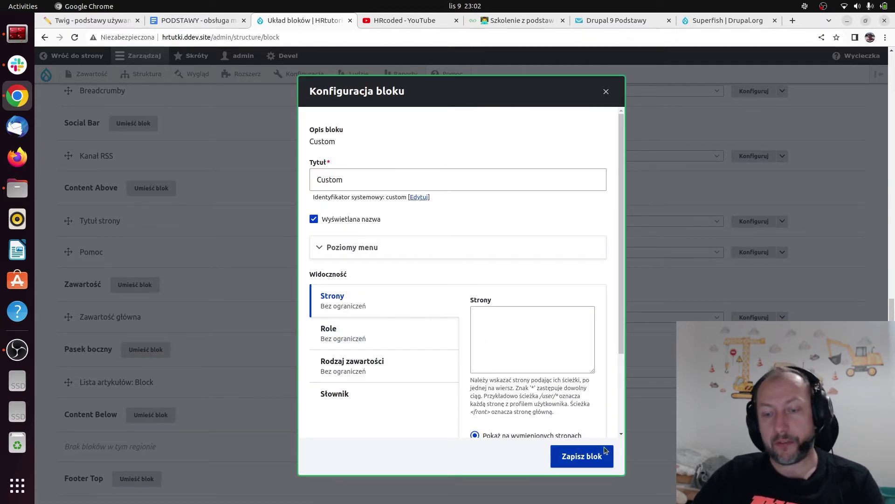
click(578, 456)
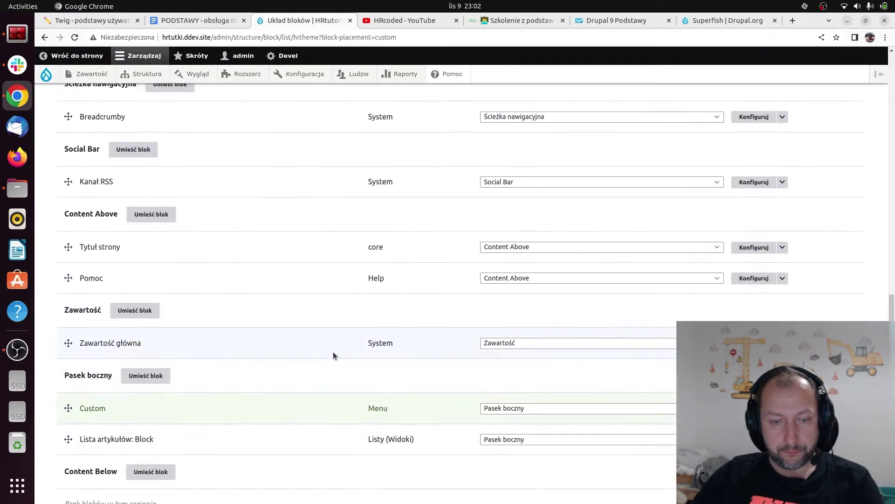
scroll(153, 441, down, 3)
click(154, 439)
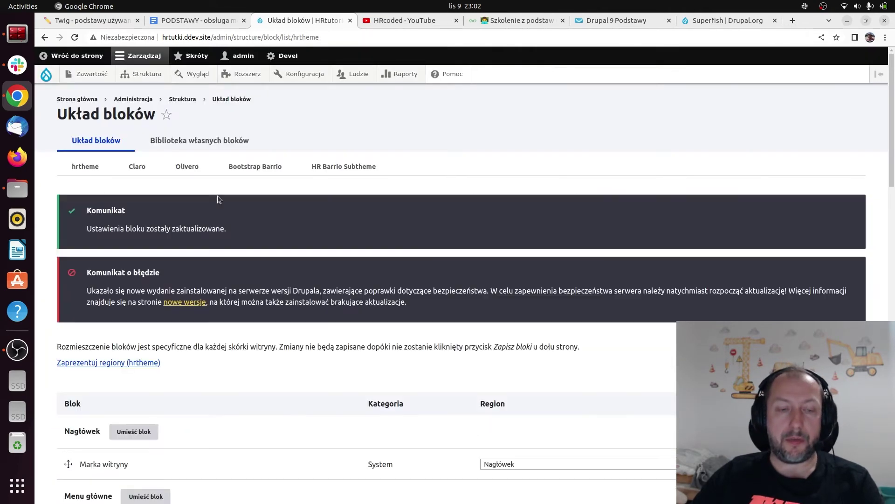
Step: Return to the site's home page and check how the Custom menu block is displayed
click(75, 55)
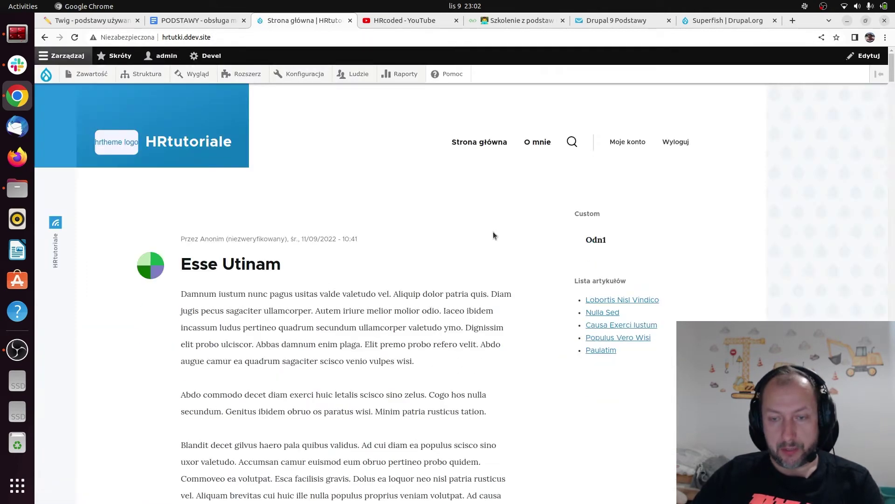
scroll(677, 256, down, 1)
mouse_move(616, 215)
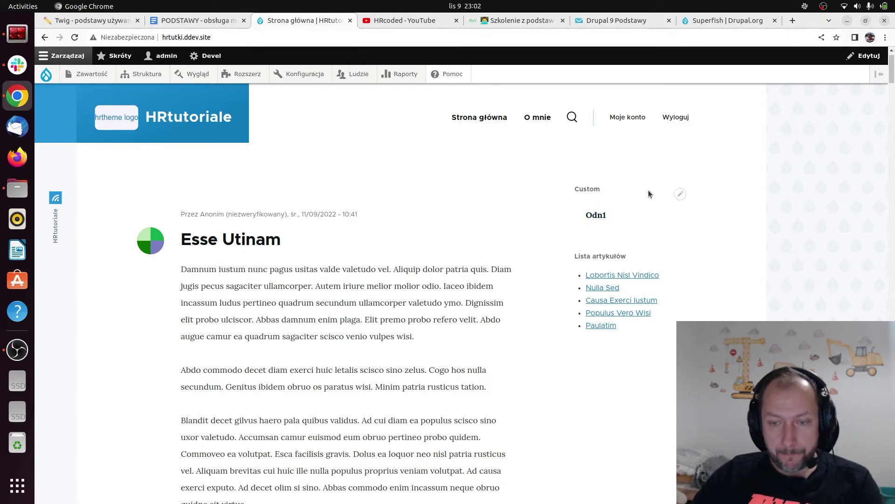
Step: Open the configuration of the Custom menu block from the home page and expand its Poziomy menu settings
click(681, 195)
click(658, 208)
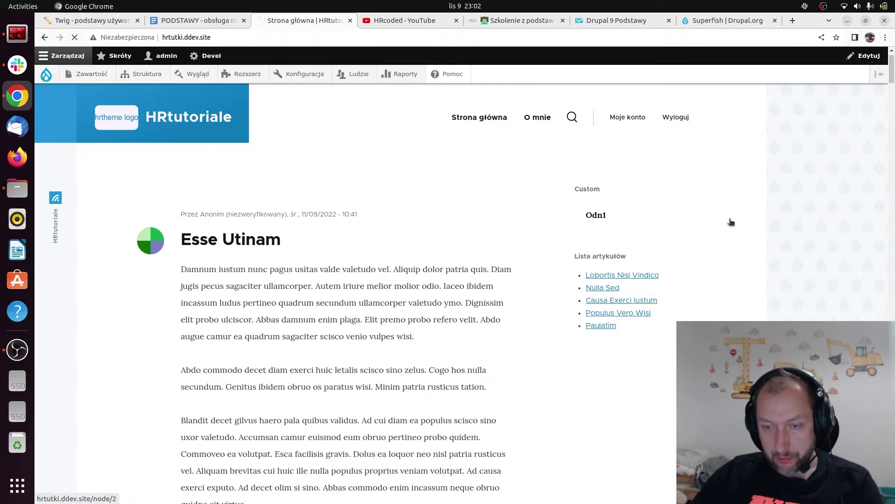
scroll(468, 251, down, 2)
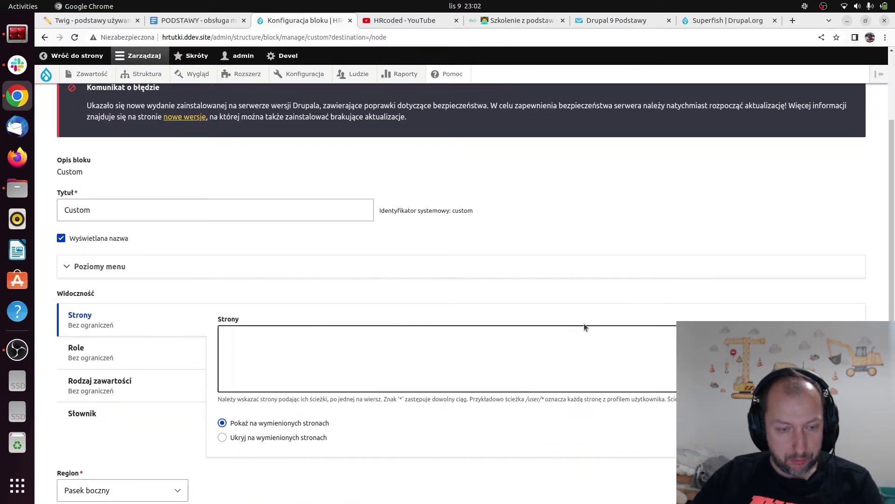
click(136, 263)
scroll(434, 306, down, 1)
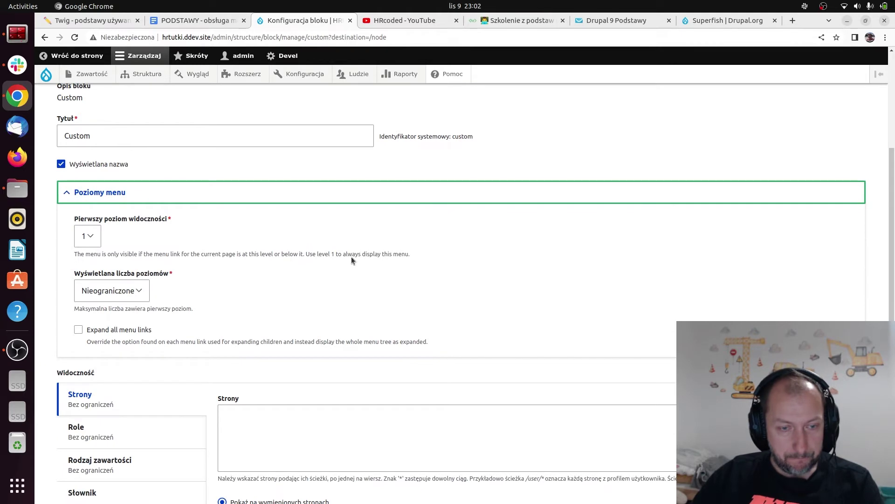
Step: Examine the available choices for the first visible level and the number of displayed levels of the Custom block
click(89, 236)
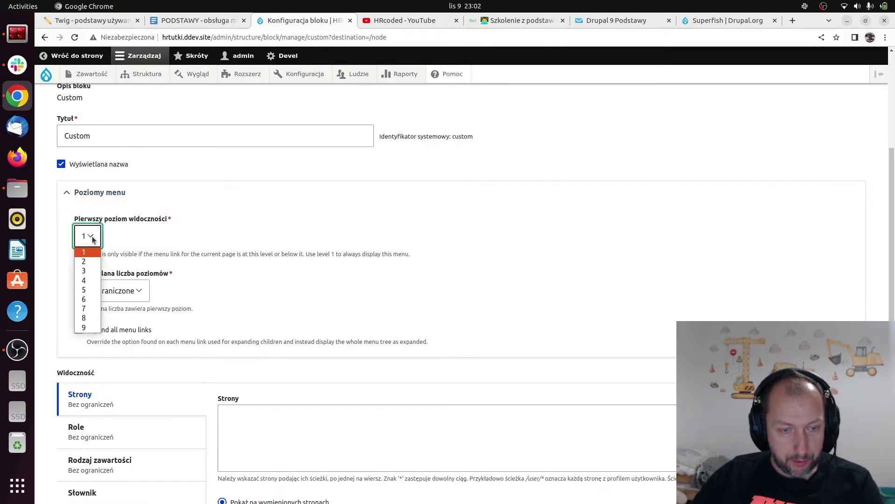
click(198, 238)
click(139, 292)
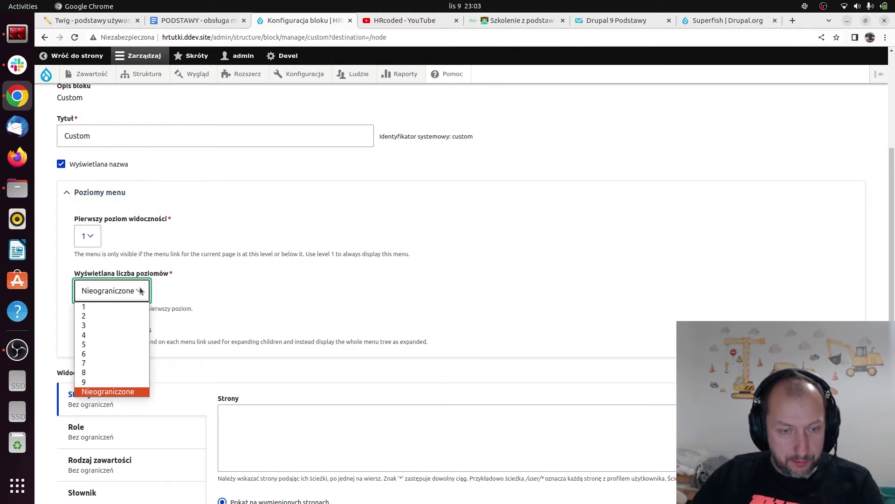
click(270, 275)
scroll(378, 252, down, 2)
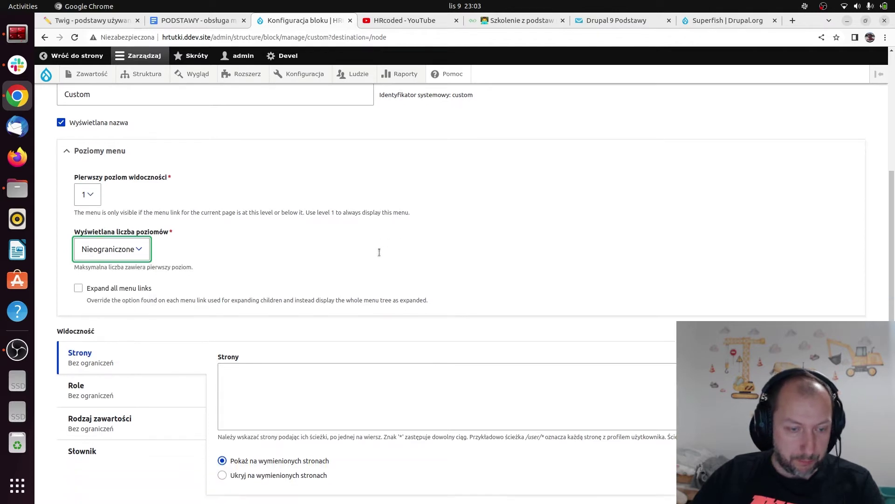
Step: Review the Custom block's settings and save the block configuration
scroll(391, 256, up, 5)
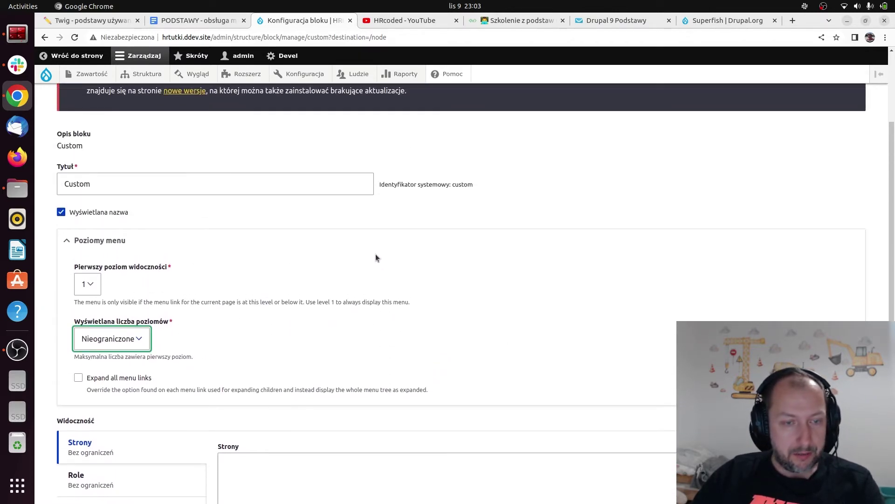
scroll(375, 255, up, 2)
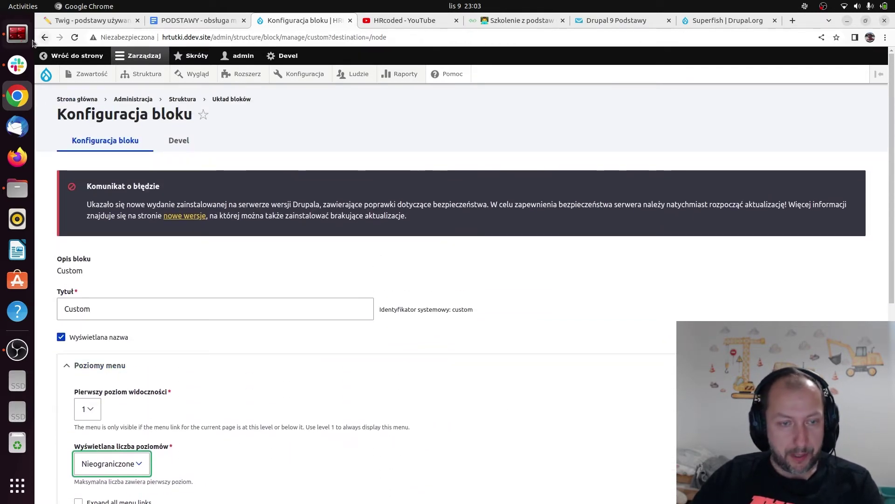
scroll(319, 363, down, 3)
scroll(320, 446, down, 4)
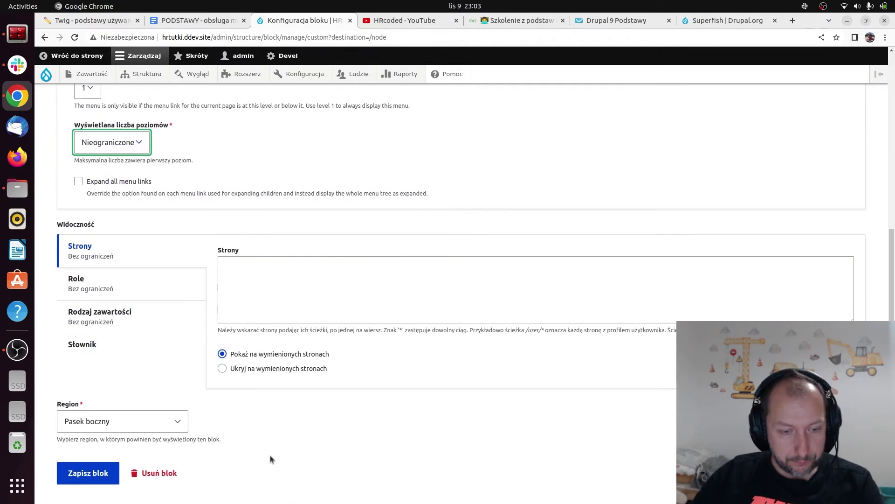
click(88, 440)
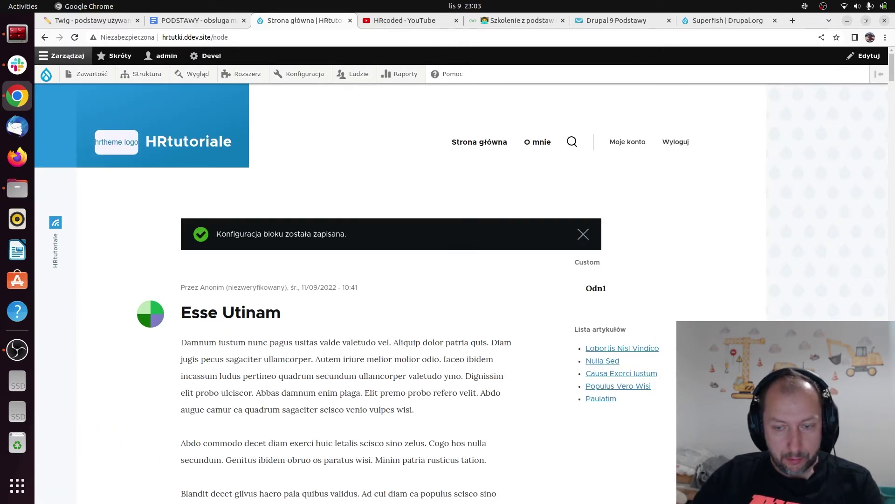
Step: Open the Custom menu for editing from its sidebar block on the home page
click(680, 269)
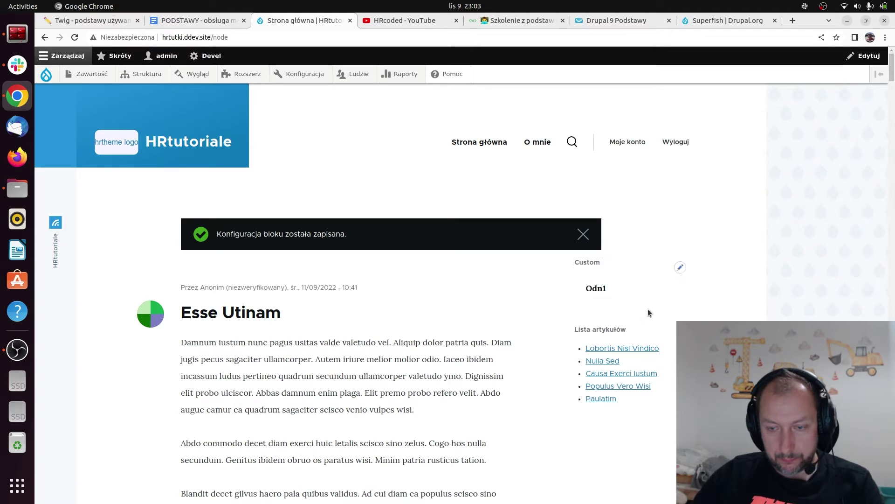
click(680, 270)
click(658, 301)
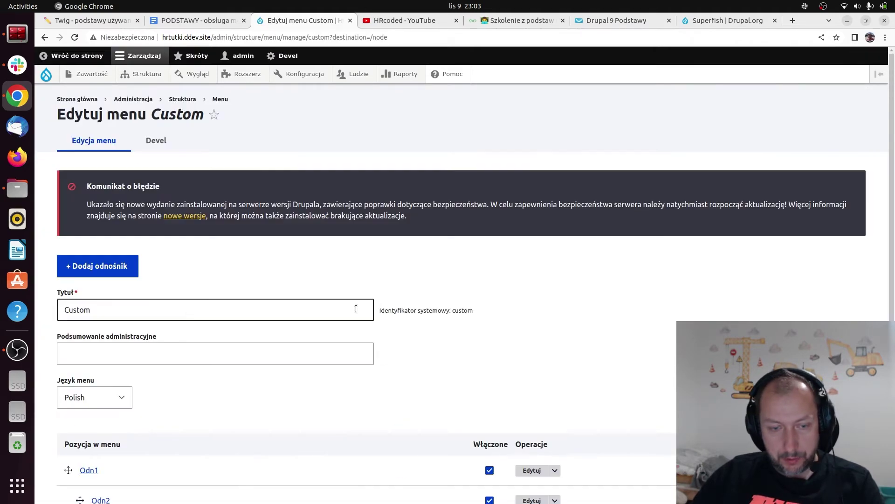
scroll(438, 368, down, 2)
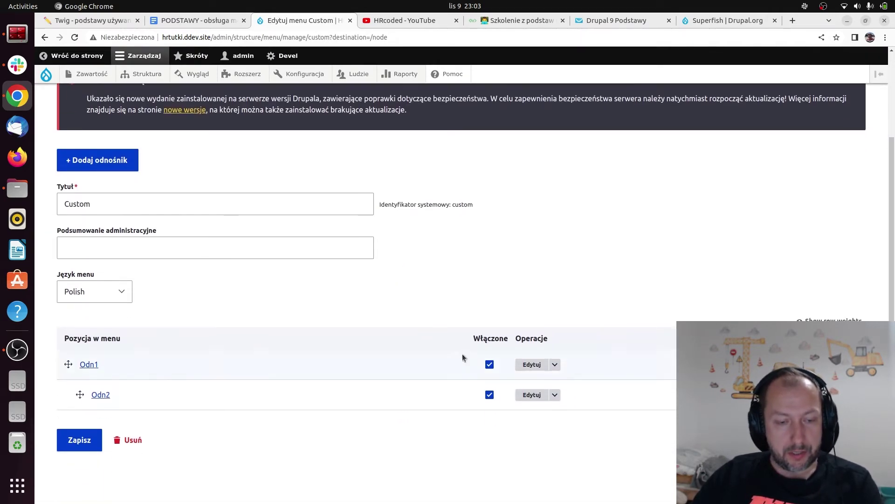
Step: Enable Pokaż jako rozwinięte for the Odn2 menu link, save it, and dismiss the status message on the home page
click(531, 395)
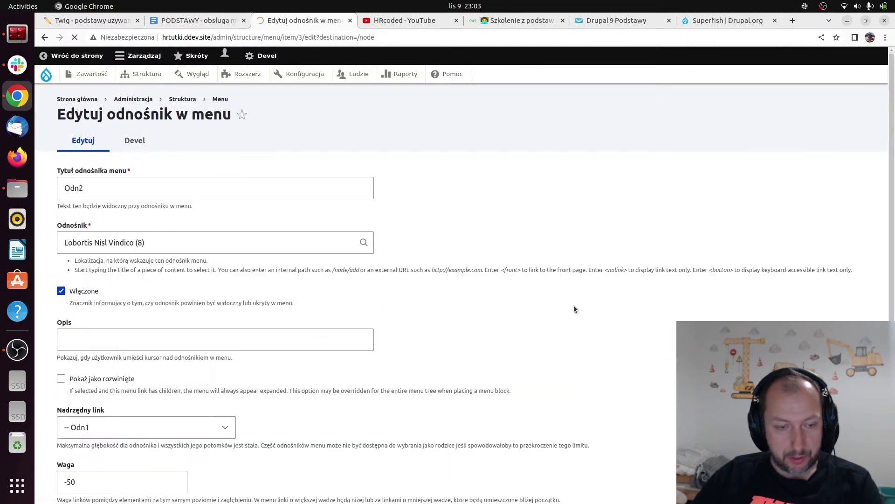
scroll(574, 305, down, 3)
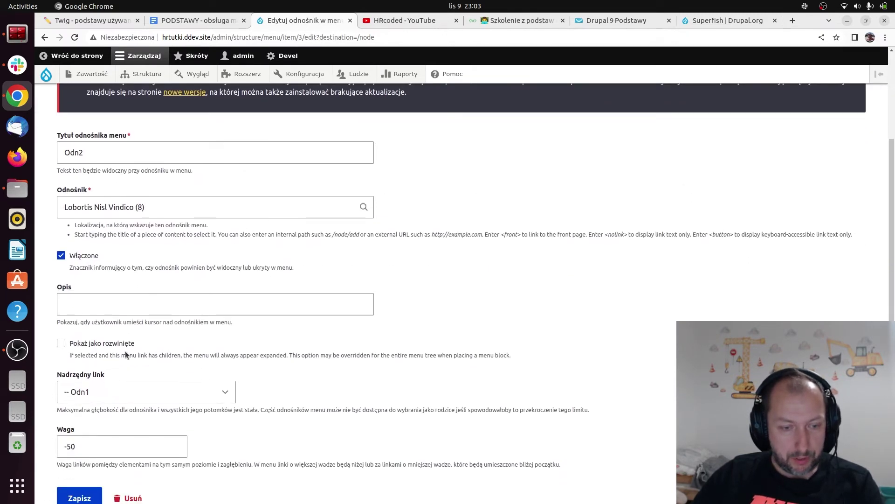
scroll(495, 369, down, 2)
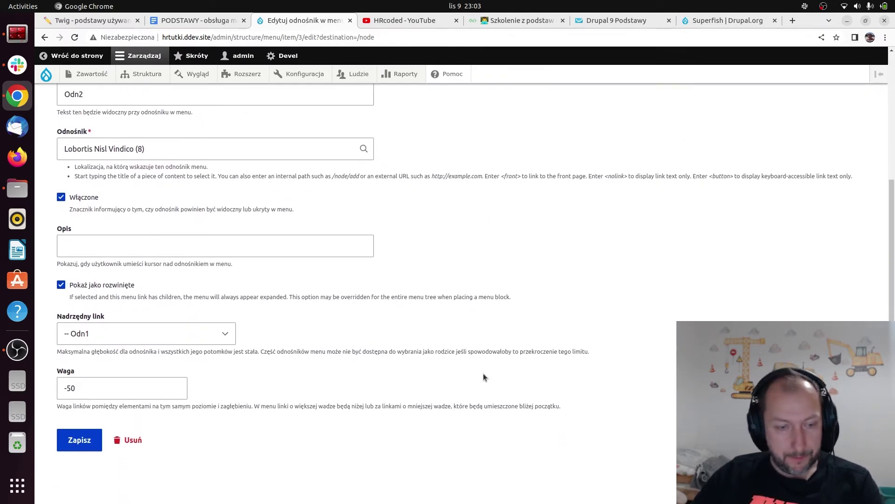
click(77, 440)
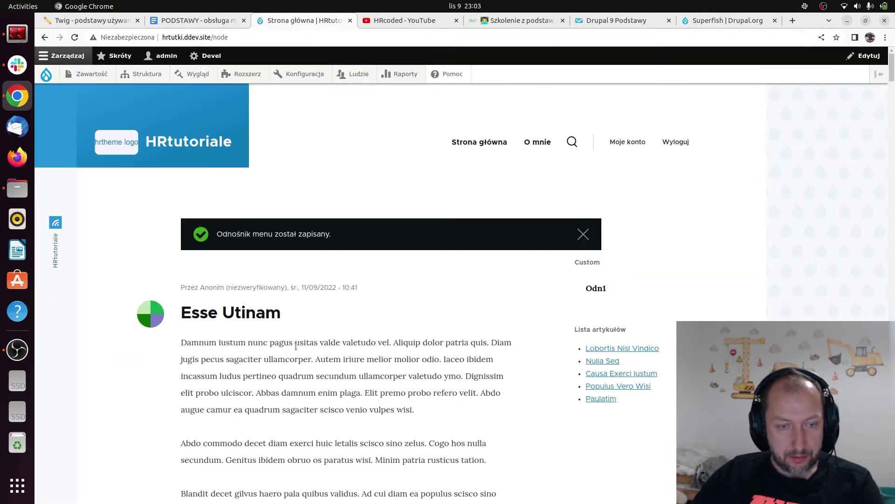
click(583, 234)
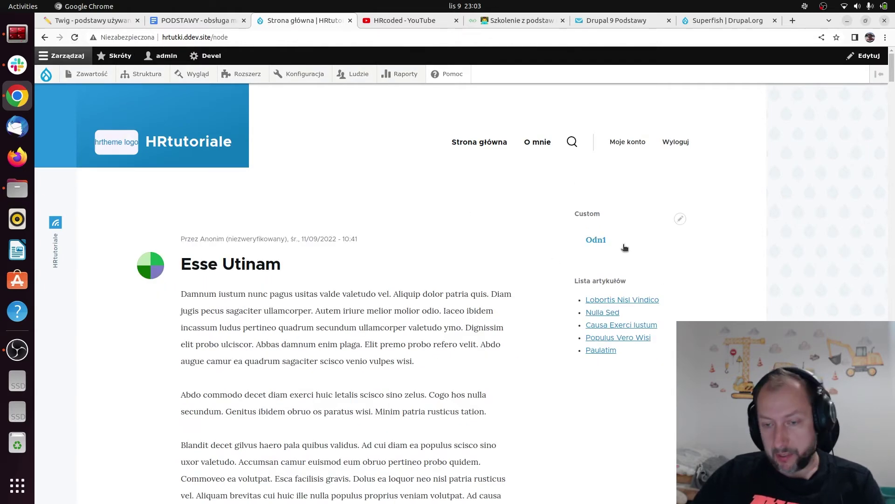
Step: Reopen the Custom menu's edit page from the sidebar block and go to its list of links
click(681, 219)
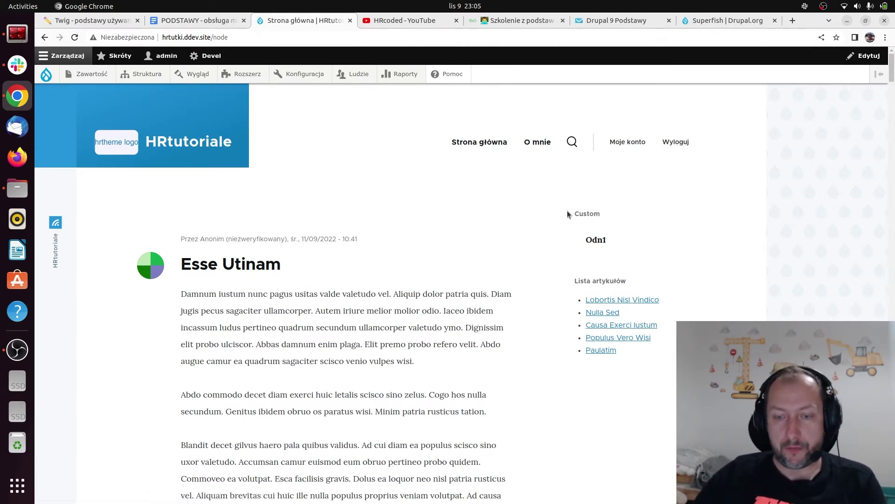
mouse_move(685, 236)
click(680, 218)
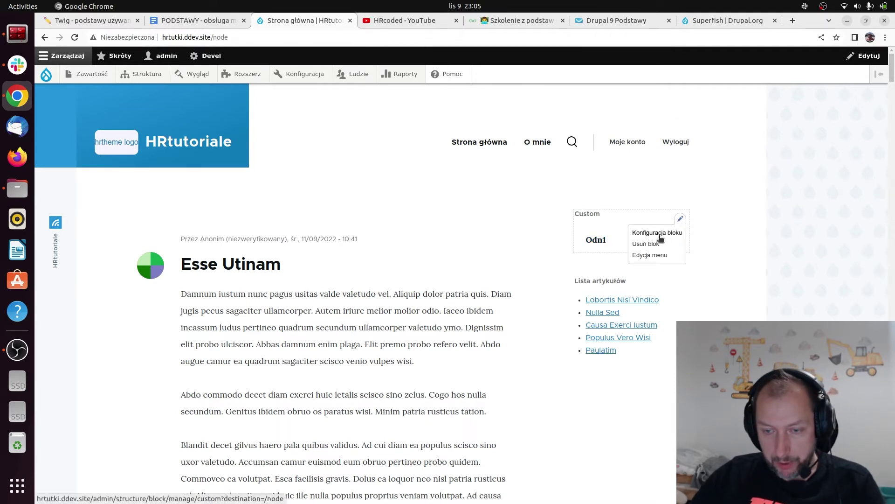
click(656, 256)
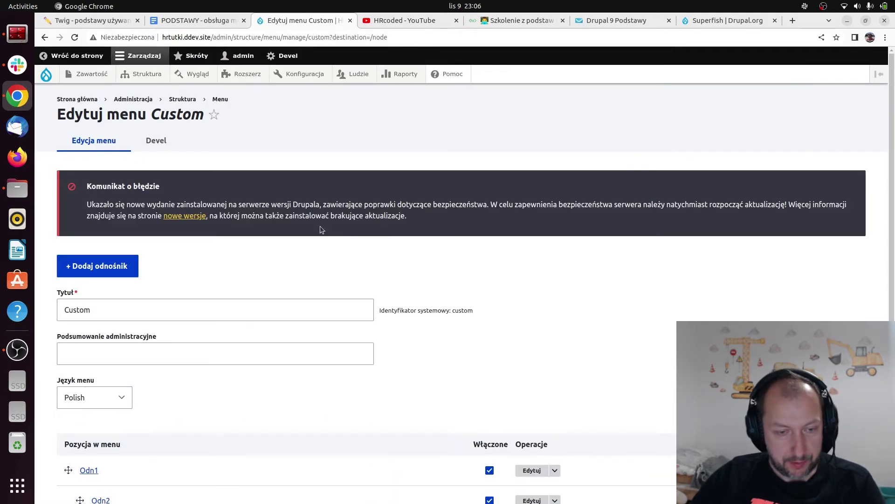
scroll(481, 342, down, 2)
Step: Enable Pokaż jako rozwinięte for the Odn1 menu link, keep <Custom> as its parent, and save the link
click(532, 396)
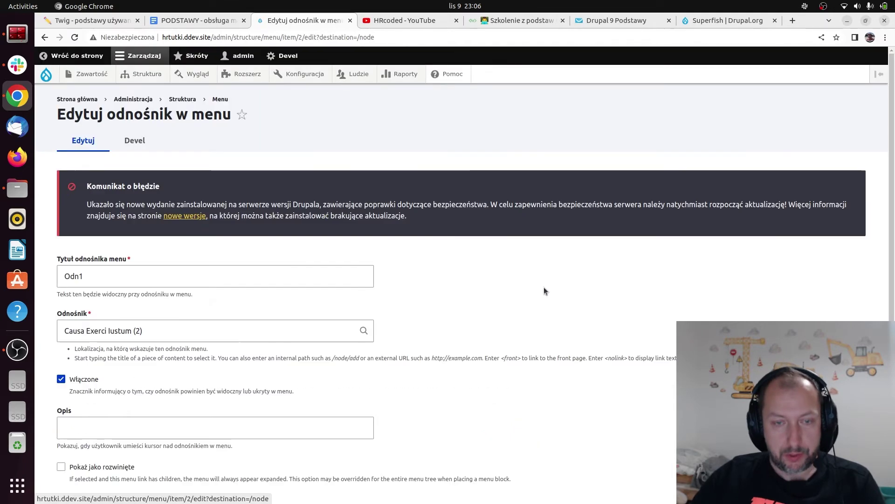
scroll(551, 321, down, 4)
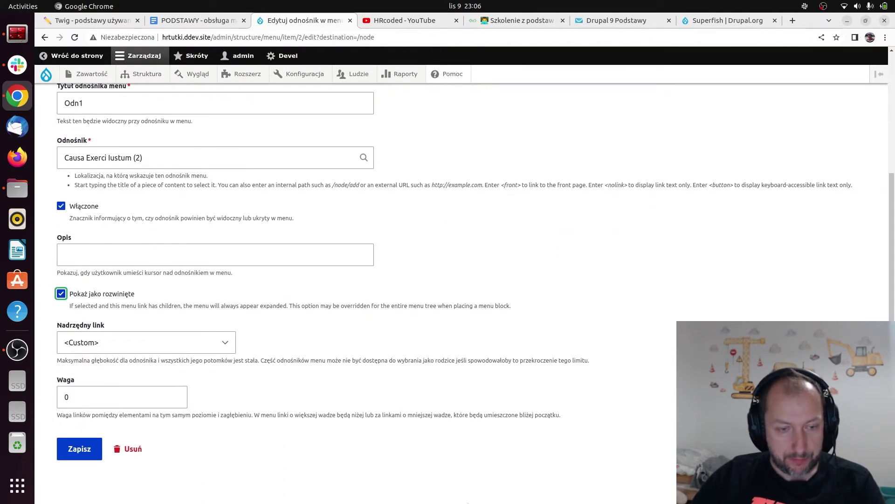
click(107, 341)
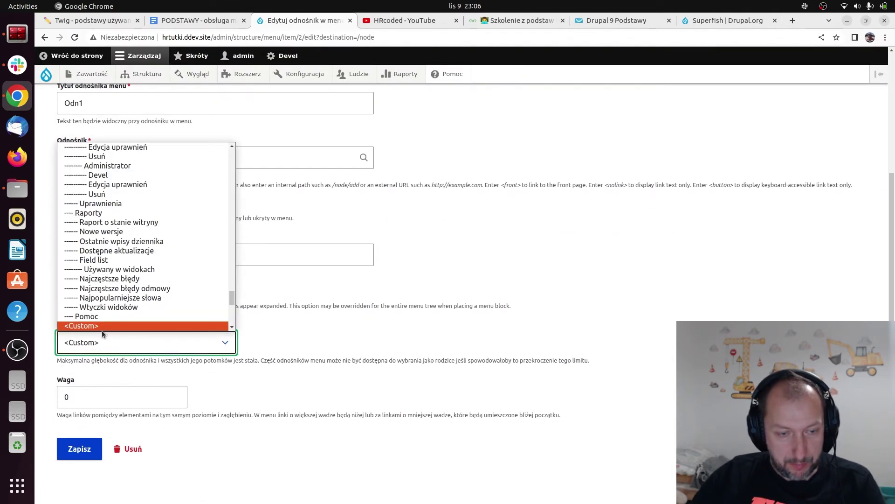
click(100, 325)
click(79, 449)
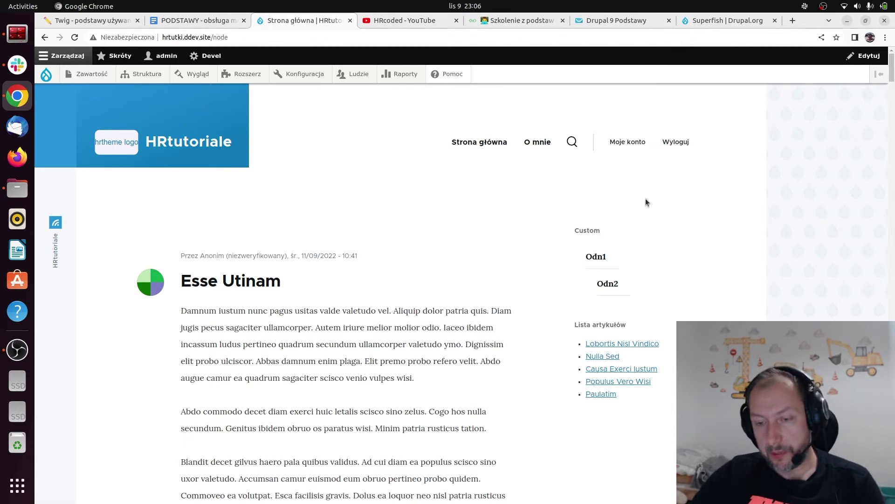
Step: Open the Custom block's configuration from the sidebar of the home page
click(680, 236)
click(682, 241)
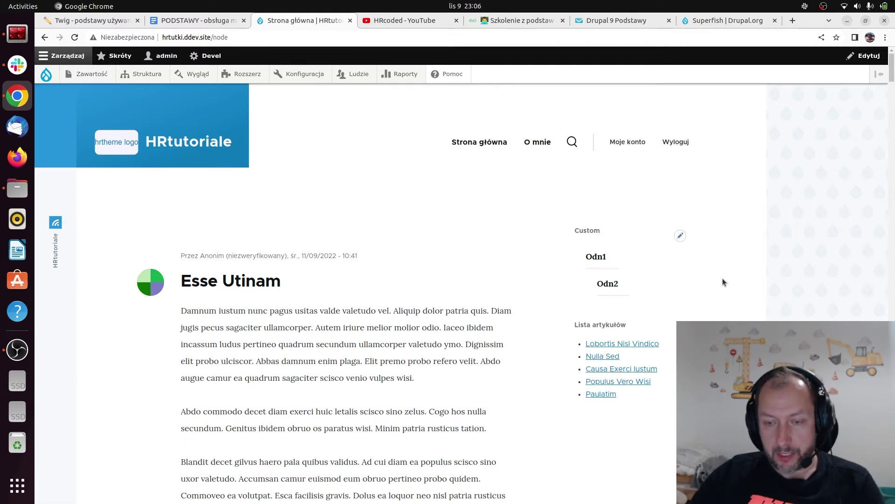
click(680, 237)
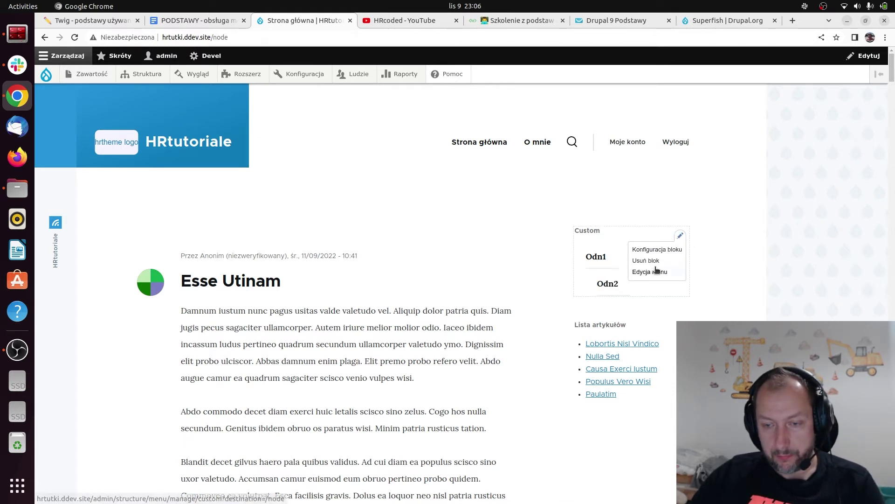
click(667, 251)
scroll(419, 289, down, 5)
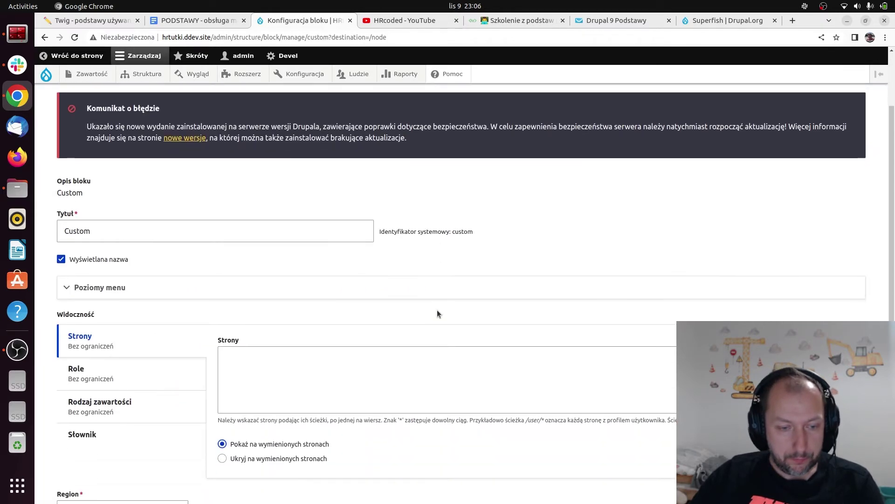
scroll(436, 356, up, 2)
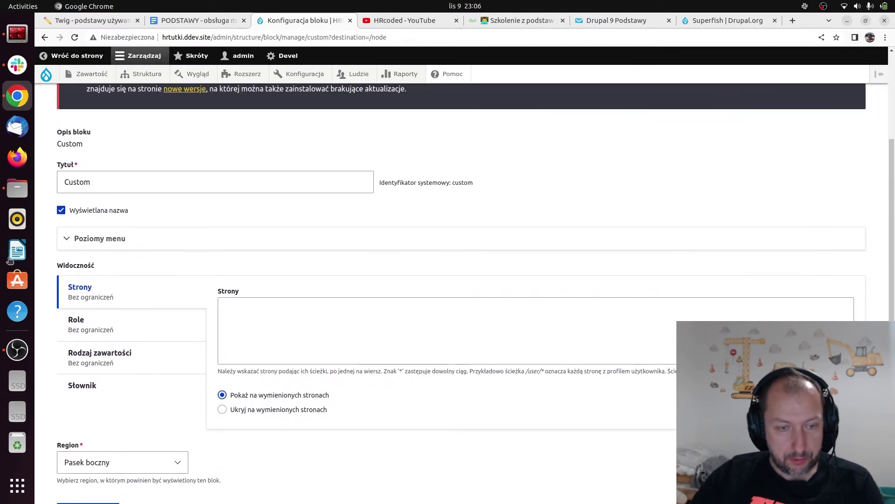
Step: Enable Expand all menu links in the block's Poziomy menu settings, save the block, and dismiss the status message
click(105, 239)
scroll(140, 279, down, 2)
click(139, 328)
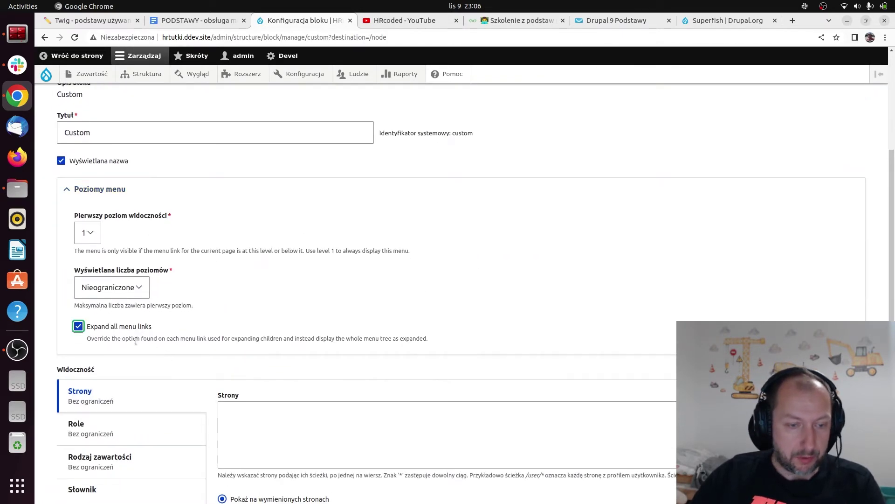
scroll(279, 346, down, 3)
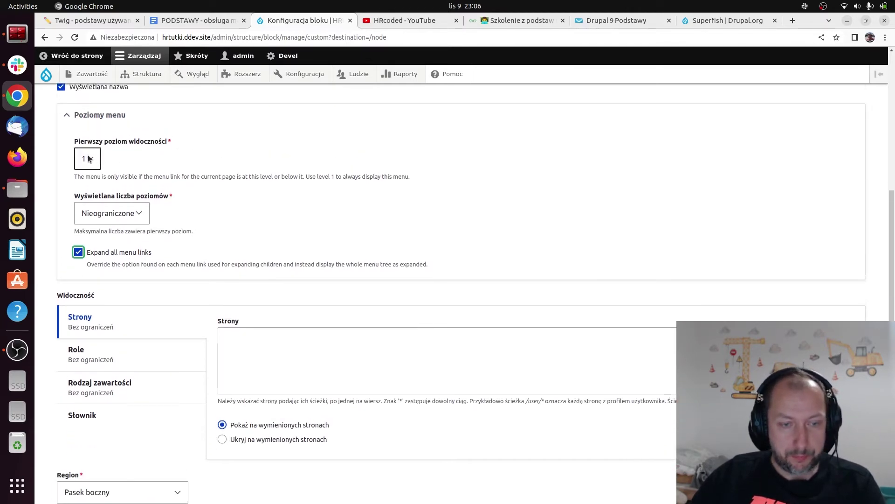
scroll(233, 392, down, 3)
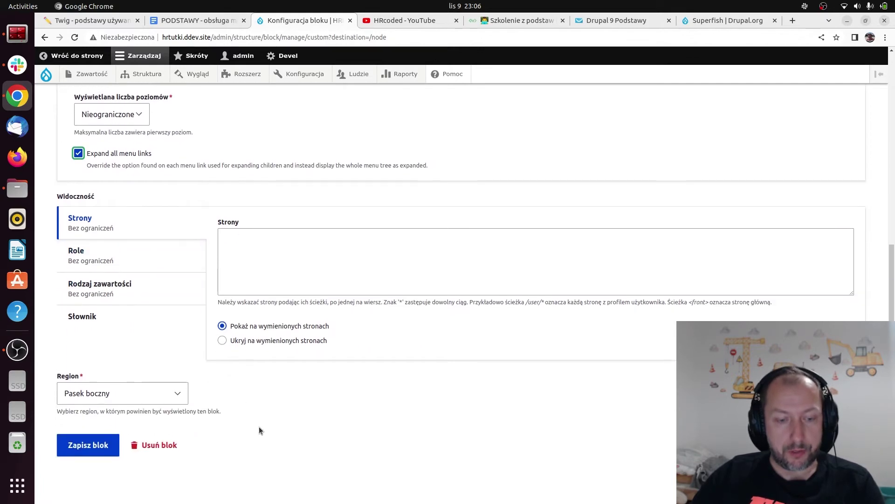
click(108, 441)
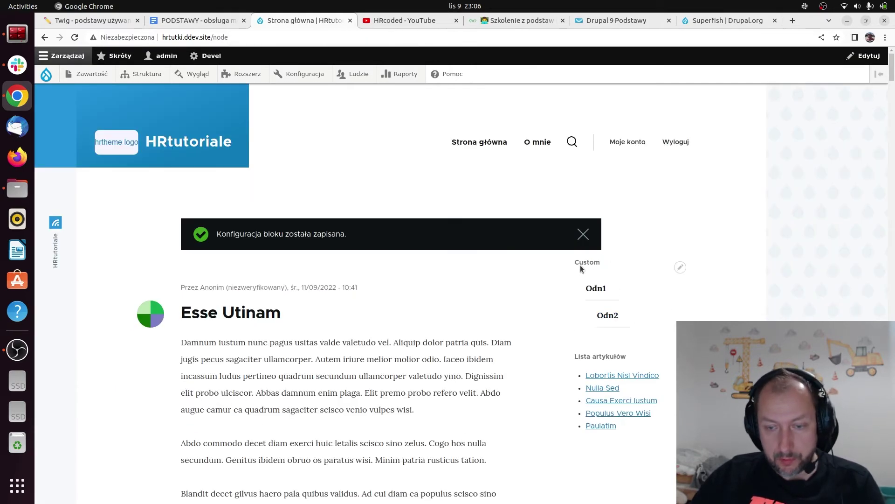
click(590, 235)
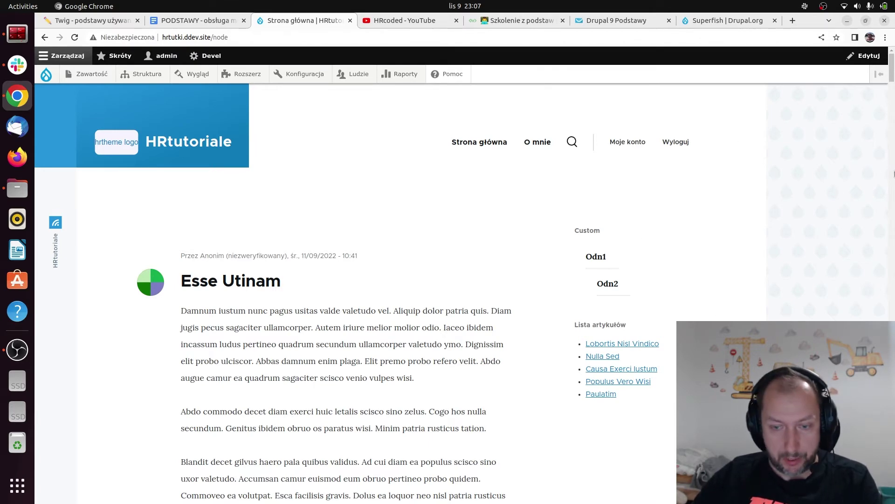
Step: Examine the Superfish module's page on Drupal.org, including its overview, requirements, installation instructions and project information
click(726, 22)
scroll(742, 314, down, 4)
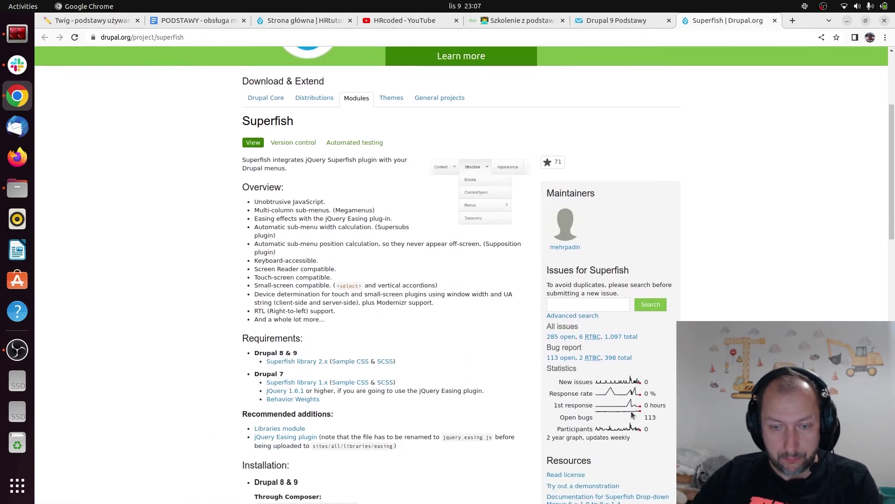
scroll(615, 200, down, 2)
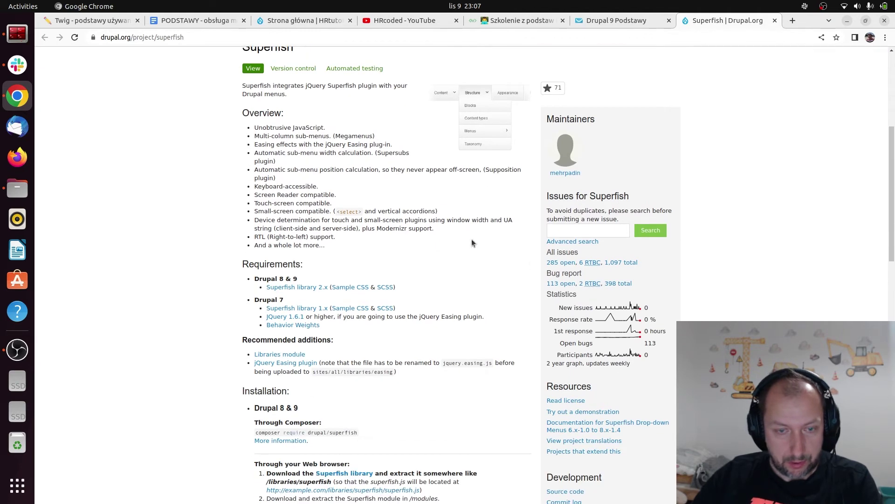
scroll(541, 266, up, 1)
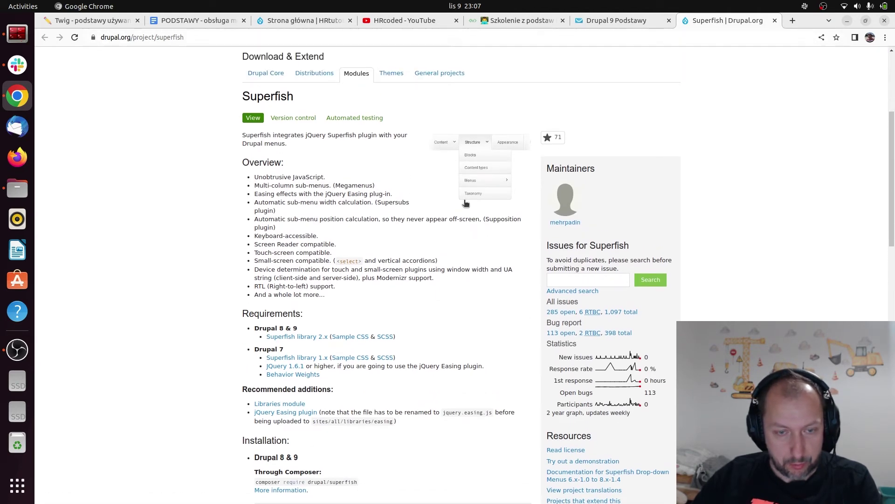
scroll(491, 326, down, 2)
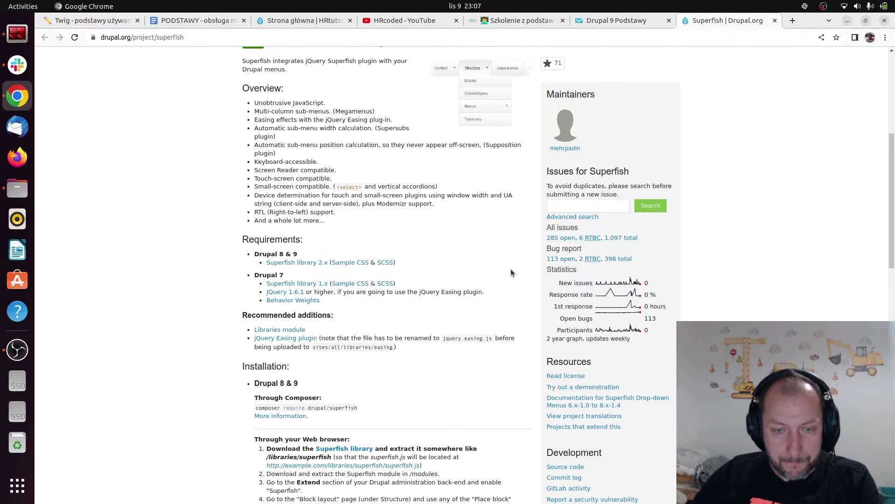
scroll(479, 312, down, 7)
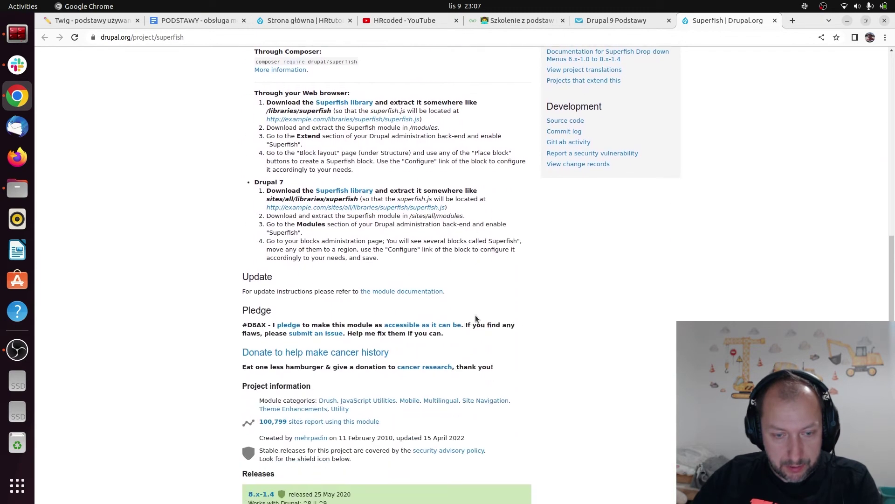
scroll(475, 315, down, 2)
scroll(474, 316, up, 3)
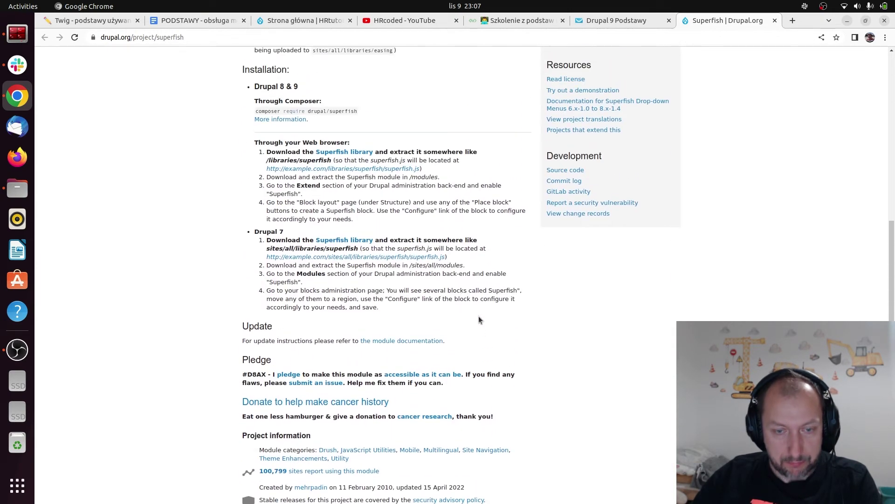
scroll(466, 317, up, 10)
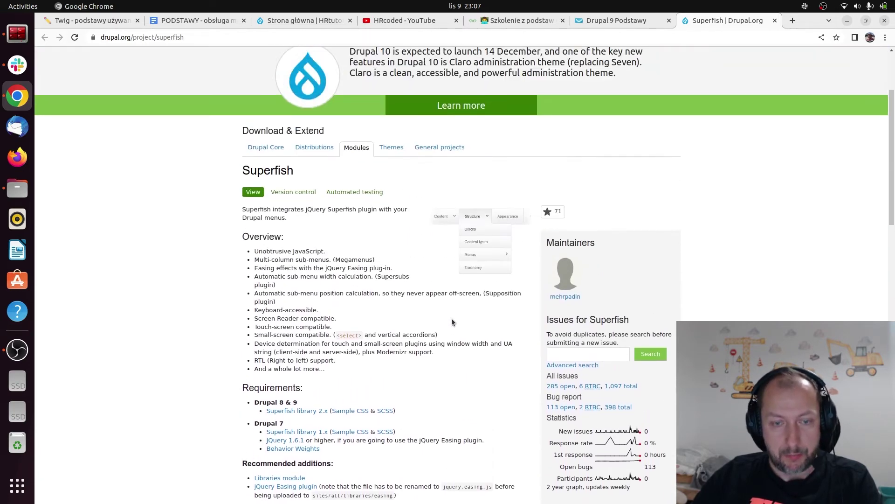
Step: Download the Superfish library linked in the Drupal 8 & 9 installation instructions and copy its link address
scroll(451, 322, down, 3)
scroll(116, 323, down, 4)
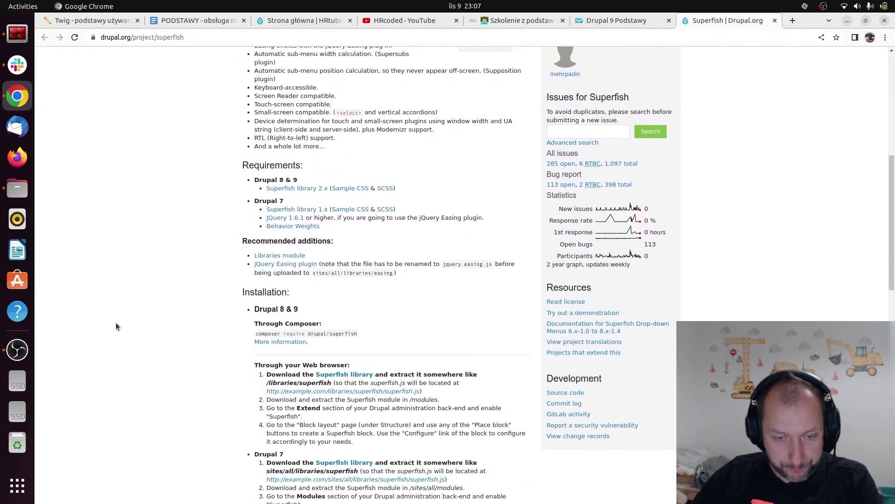
click(352, 279)
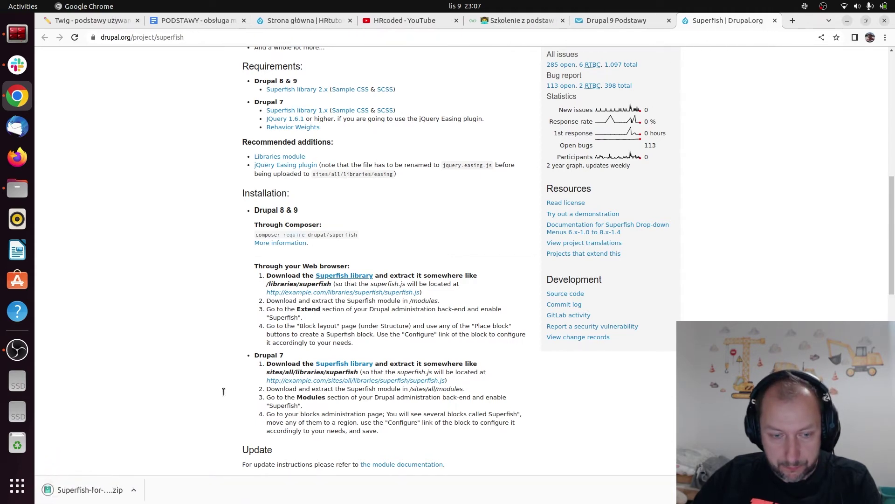
right_click(332, 277)
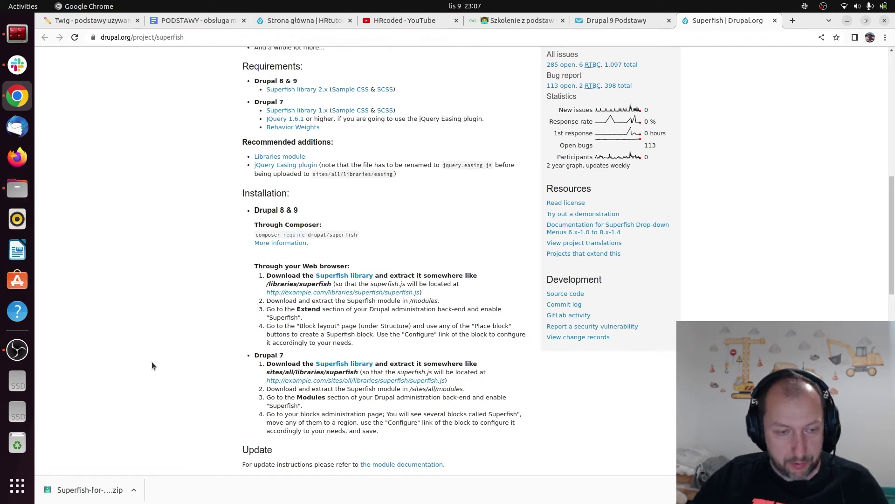
Step: Switch to Terminator, move into the project's web directory and list its contents
click(9, 43)
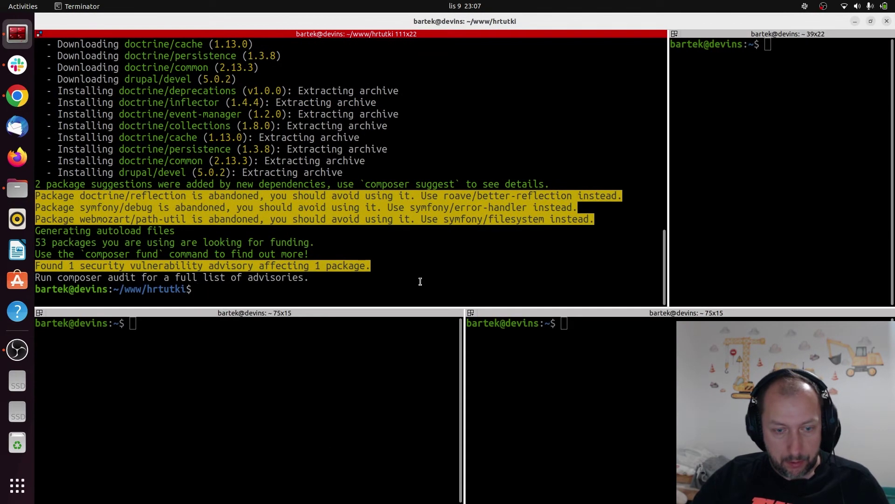
text(ls)
key(Return)
text(cd w)
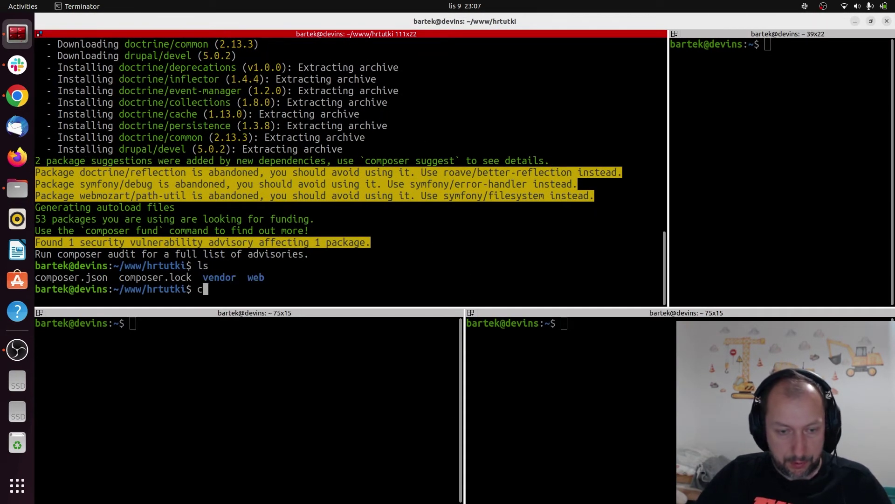
text(eb)
key(Return)
text(l)
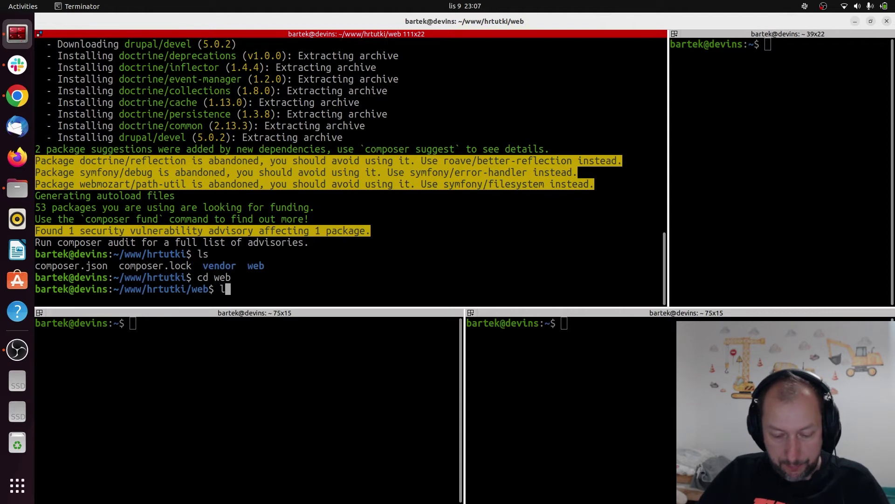
text(s)
key(Return)
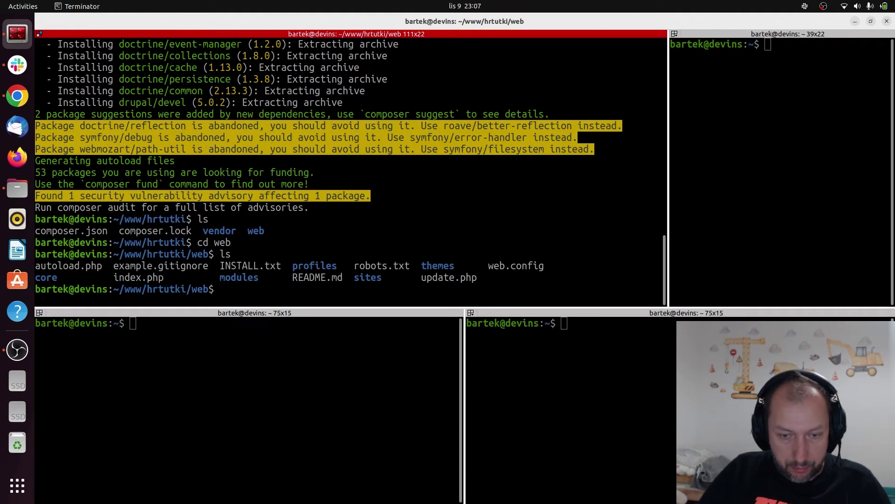
Step: Create a libraries directory inside web and move into it
text(mkdi)
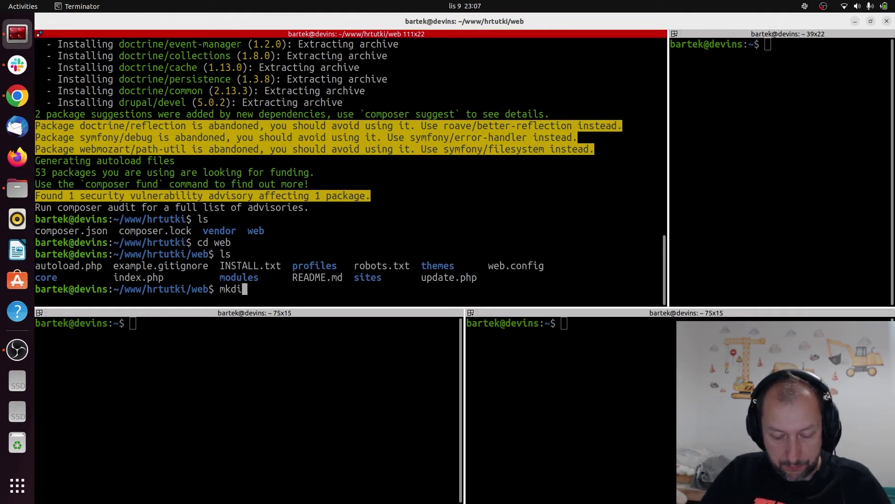
text(r libraries)
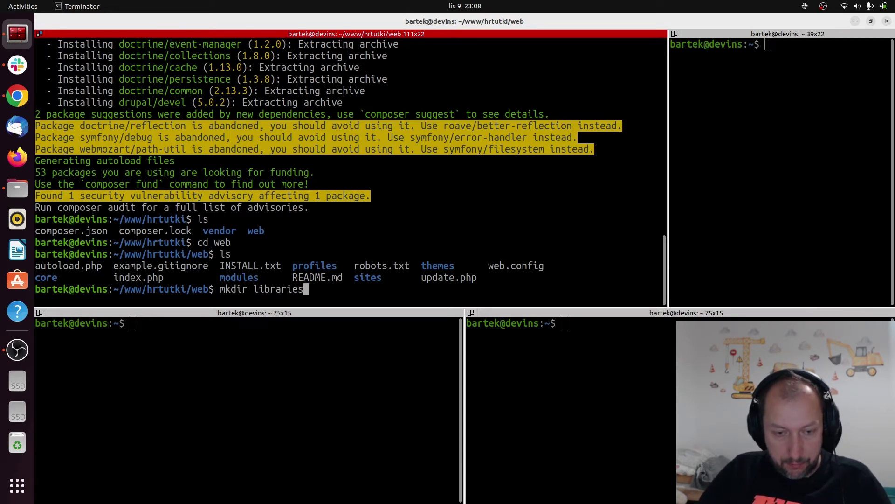
key(Return)
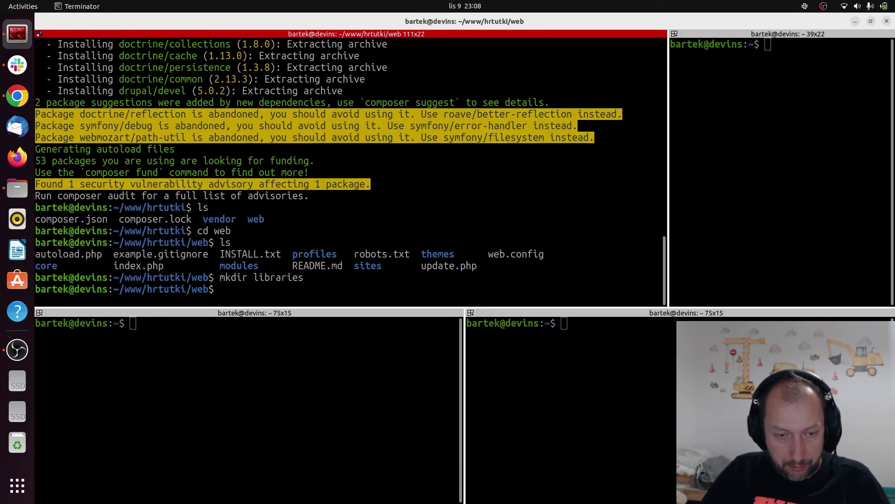
text(cd libraries/)
key(Return)
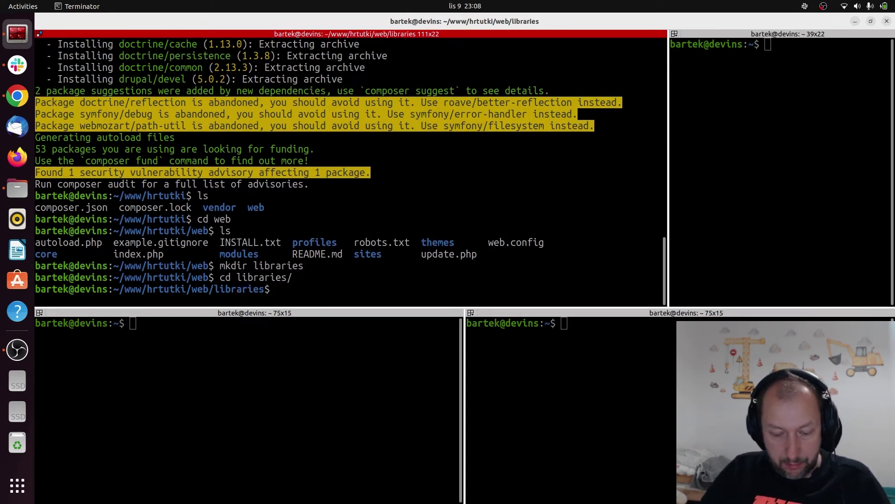
Step: Download the Superfish-for-Drupal archive 2.x.zip with wget from the copied GitHub link and list the directory
text(wget)
text(https://github.com/mehrpadin/Superfish-for-Drupal/archive/2.x.zip)
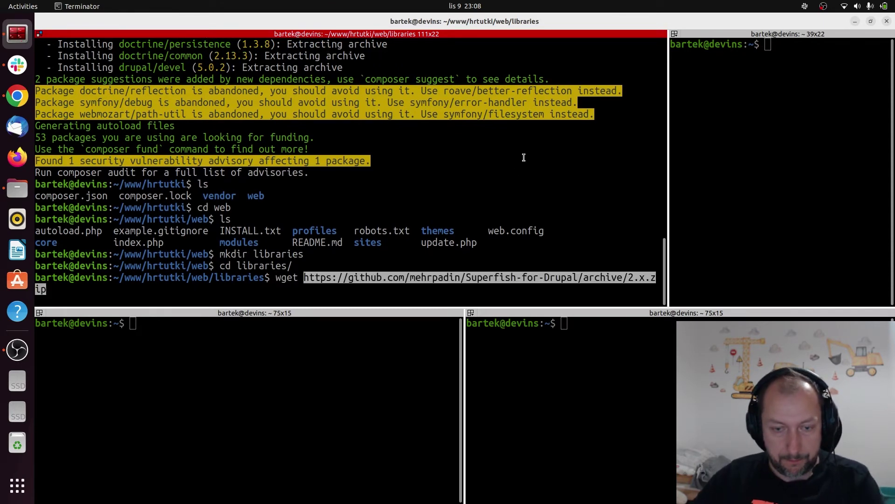
key(Return)
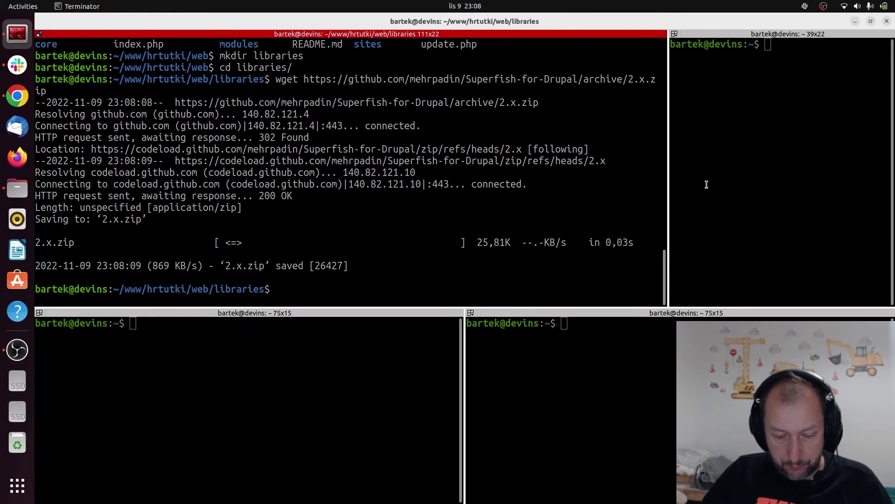
key(Return)
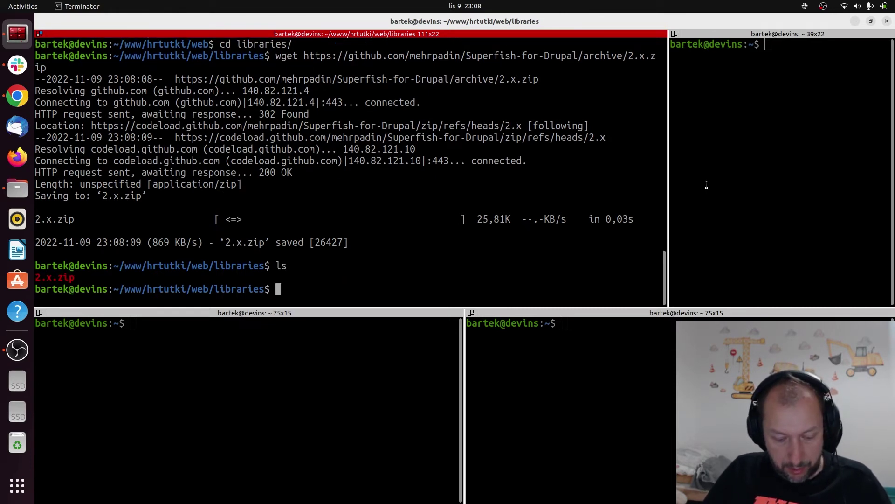
Step: Unzip 2.x.zip in the libraries directory and list the extracted contents
text(unz)
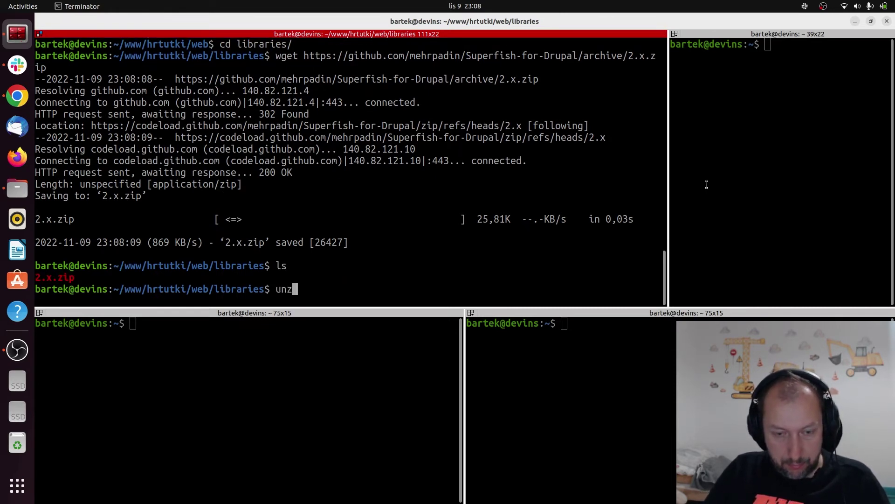
text(ip 2)
key(Tab)
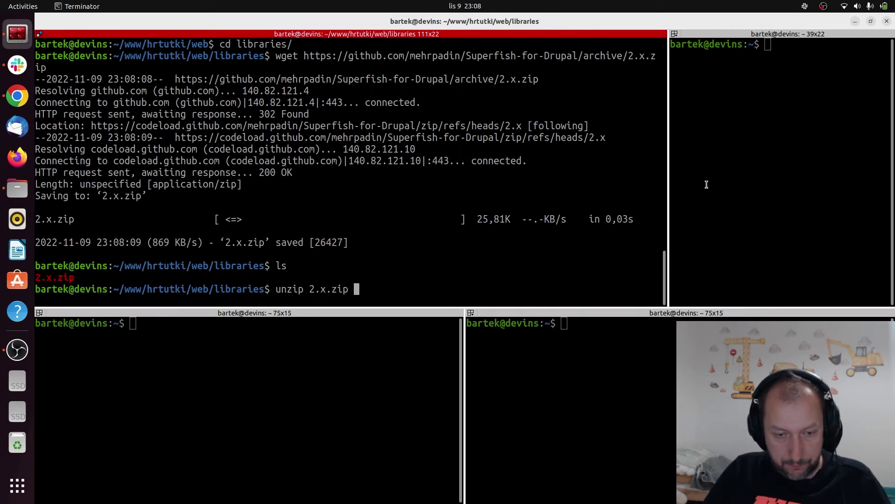
key(Return)
text(ls)
key(Return)
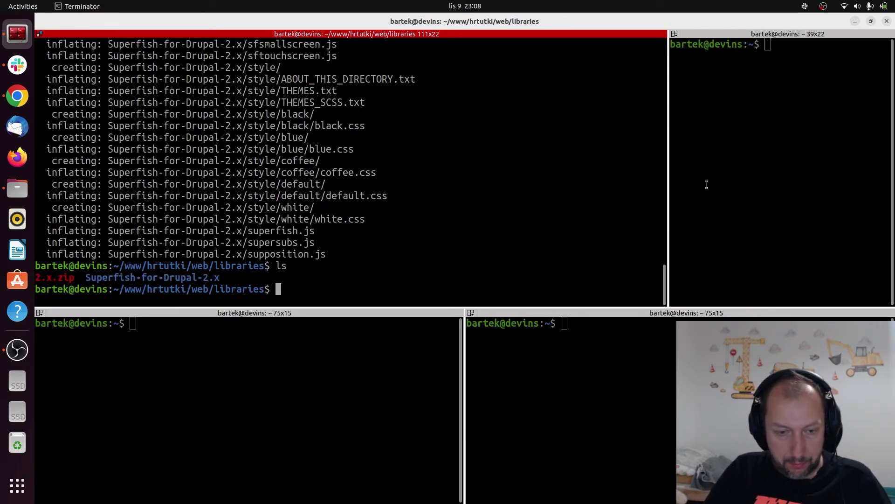
Step: Rename the Superfish-for-Drupal-2.x directory to superfish with mv
text(mv )
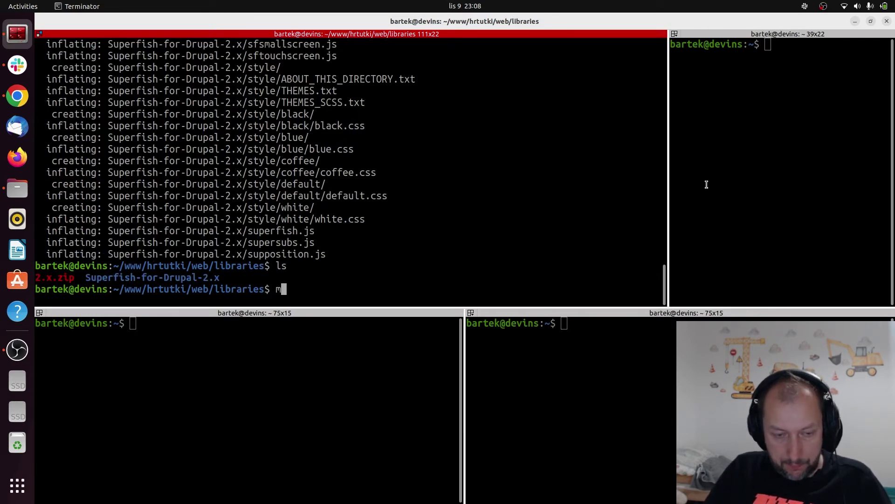
text(Sup)
key(Tab)
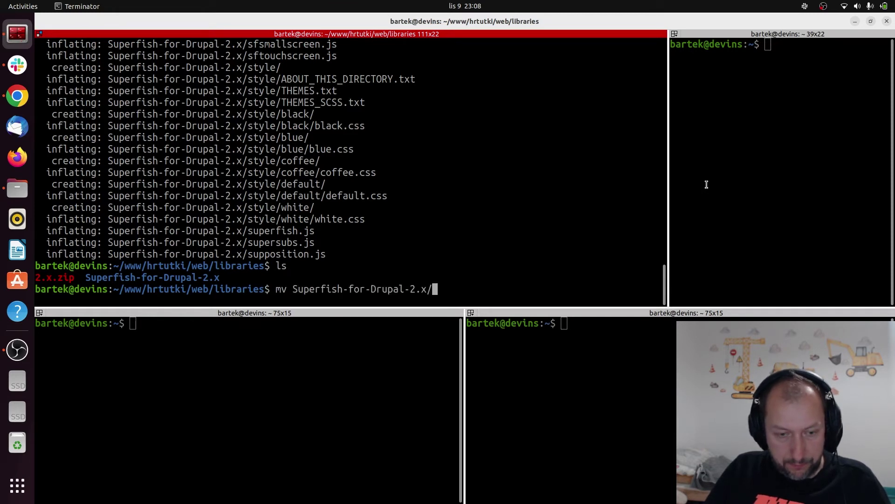
text(superfish)
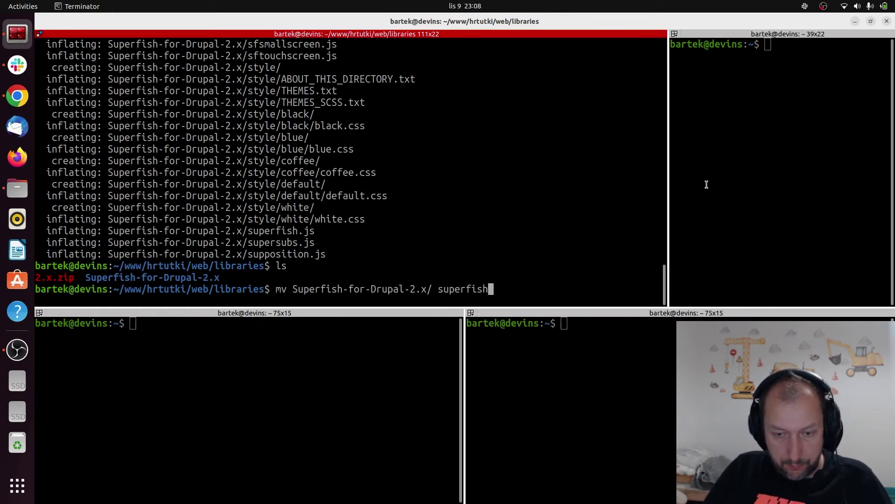
key(Return)
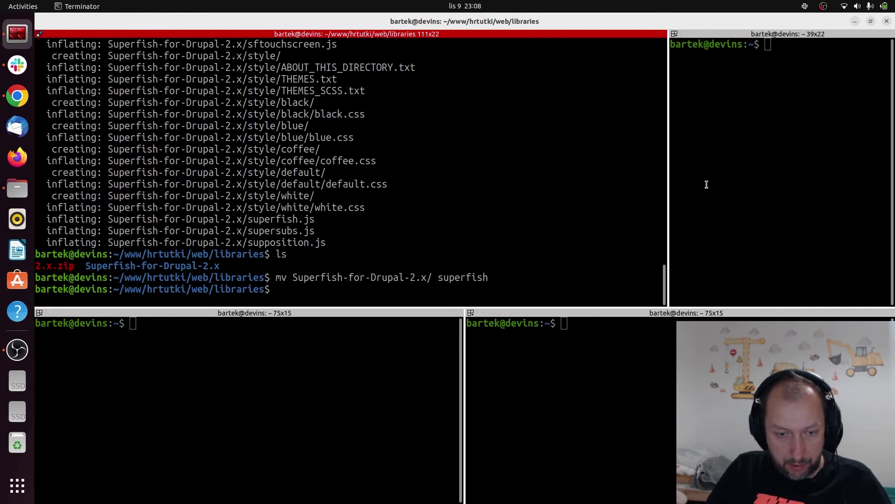
Step: Move into the superfish directory and list its files to check for superfish.js
text(cd sup)
key(Tab)
key(Return)
text(ls)
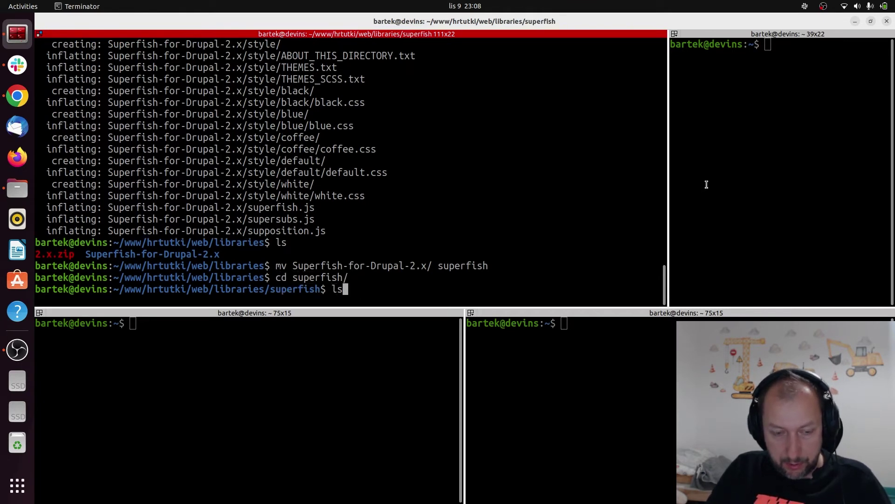
key(Return)
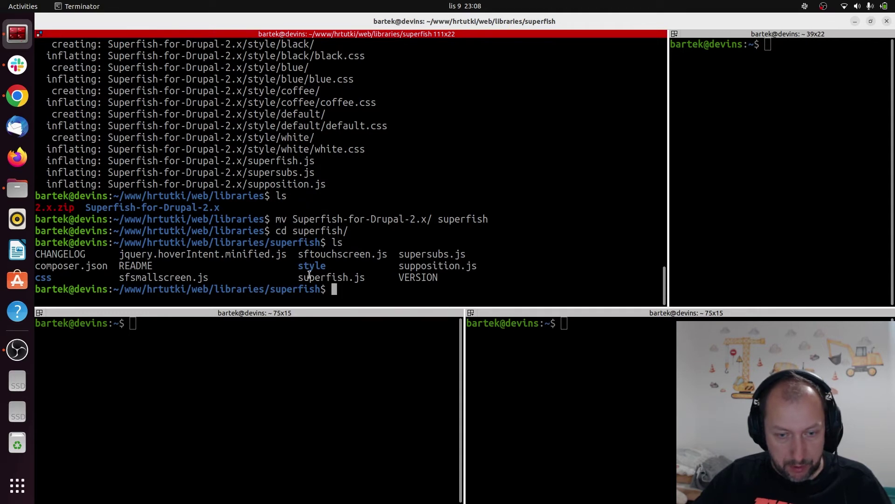
drag(299, 277, 378, 278)
click(379, 277)
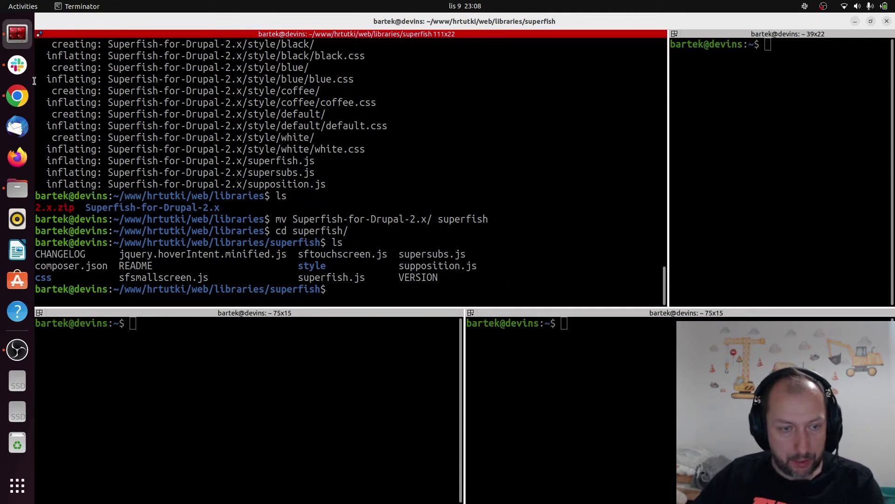
Step: Switch to Chrome and copy the Composer install command of Superfish release 8.x-1.4
click(17, 96)
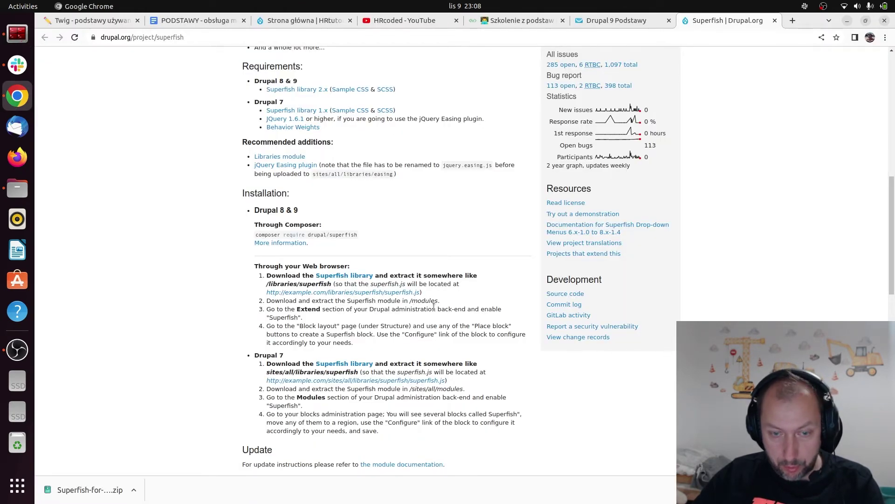
drag(893, 230, 893, 366)
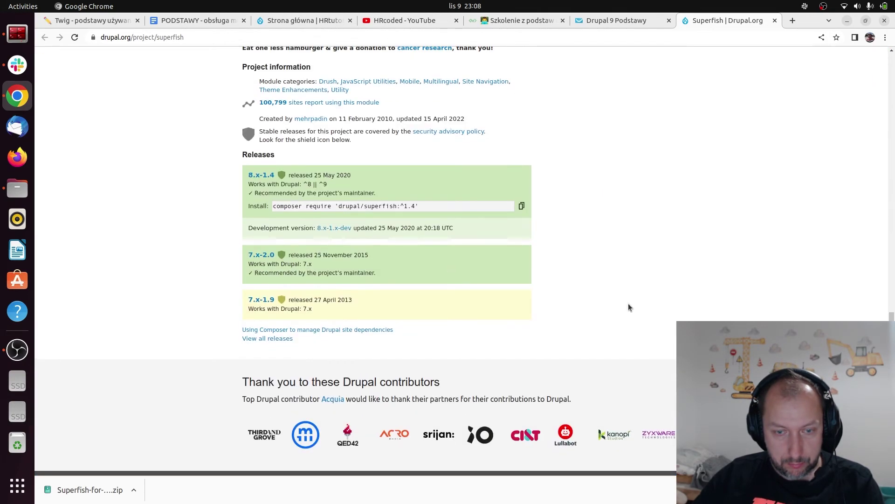
click(376, 209)
key(ctrl+c)
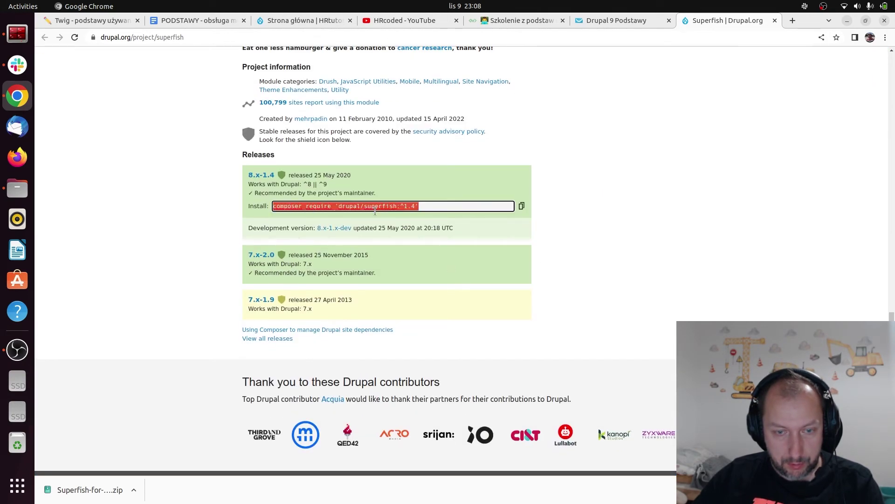
right_click(430, 206)
click(429, 220)
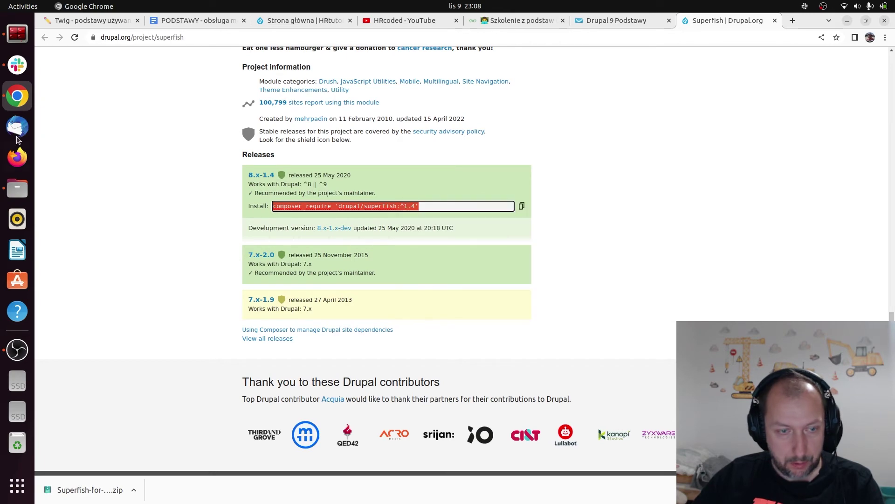
Step: Switch back to Terminator and move up three levels to the hrtutki project root
click(17, 32)
text(cd ..)
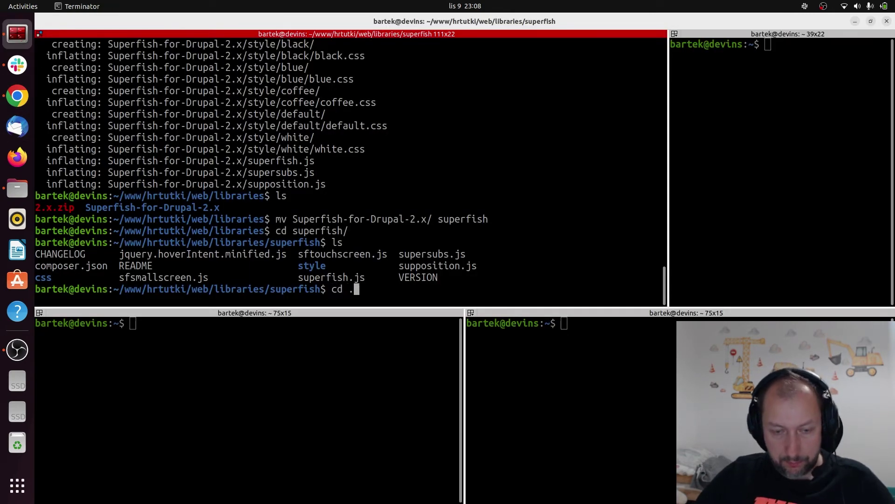
key(Return)
key(Up)
key(Return)
key(Up)
key(Return)
Step: Install the Superfish module by running ddev composer require drupal/superfish:^1.4 without the quotation marks
text(ddev)
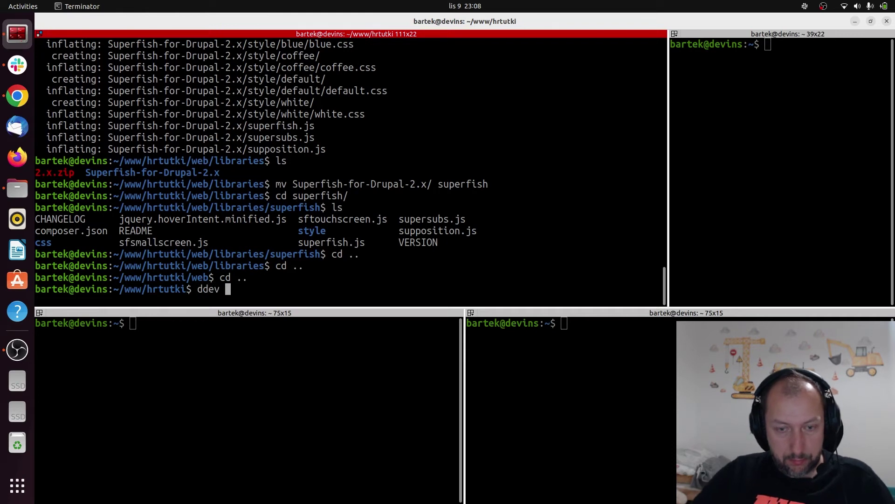
key(ctrl+shift+v)
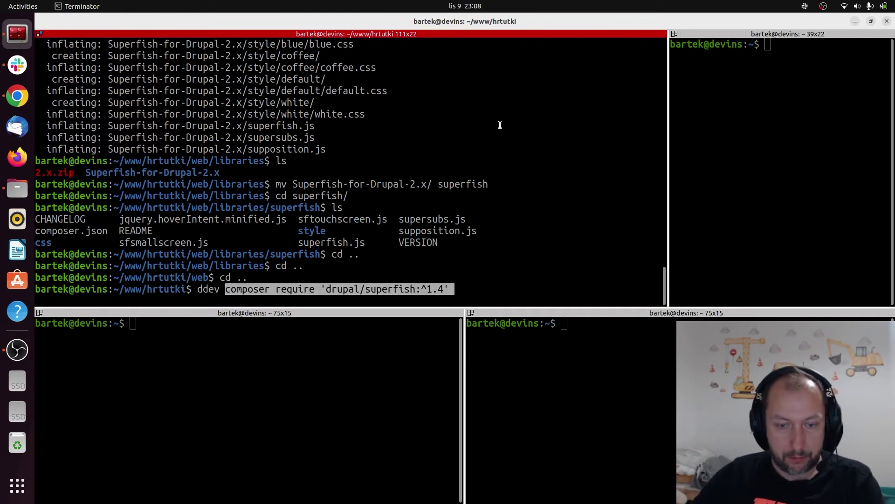
key(BackSpace)
key(Left)
key(Left)
key(Left)
key(Left)
key(Left)
key(Left)
key(Left)
key(Left)
key(Left)
key(Left)
key(Left)
key(Left)
key(Left)
key(Left)
key(Left)
key(Left)
key(Left)
key(Left)
key(Left)
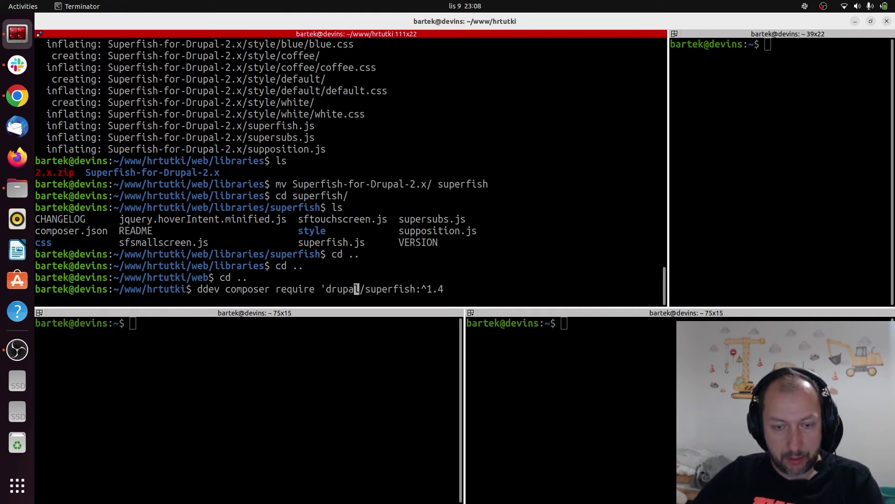
key(Left)
key(Left)
key(BackSpace)
key(Return)
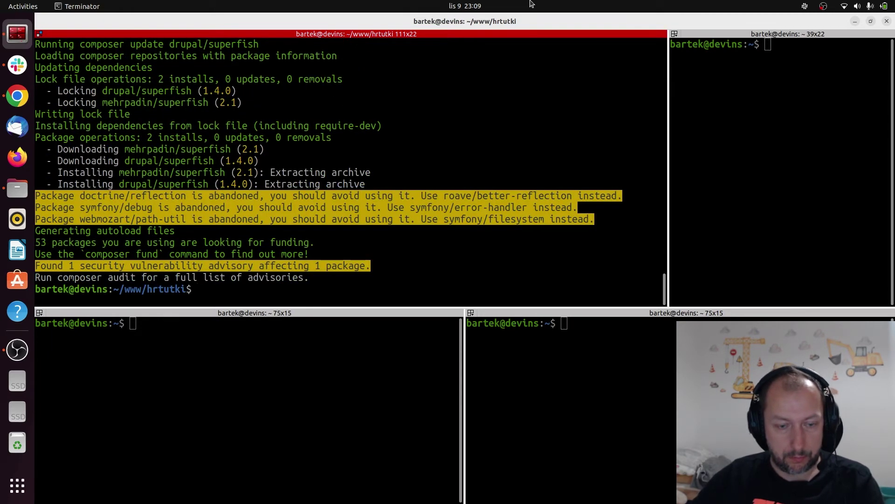
Step: Switch to Chrome and review the Drupal 8 & 9 installation instructions on the Superfish page
click(17, 96)
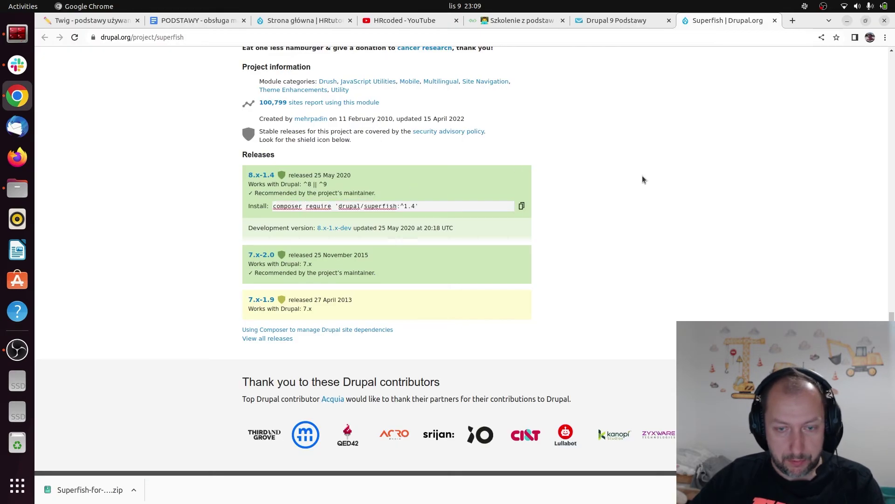
scroll(361, 264, up, 10)
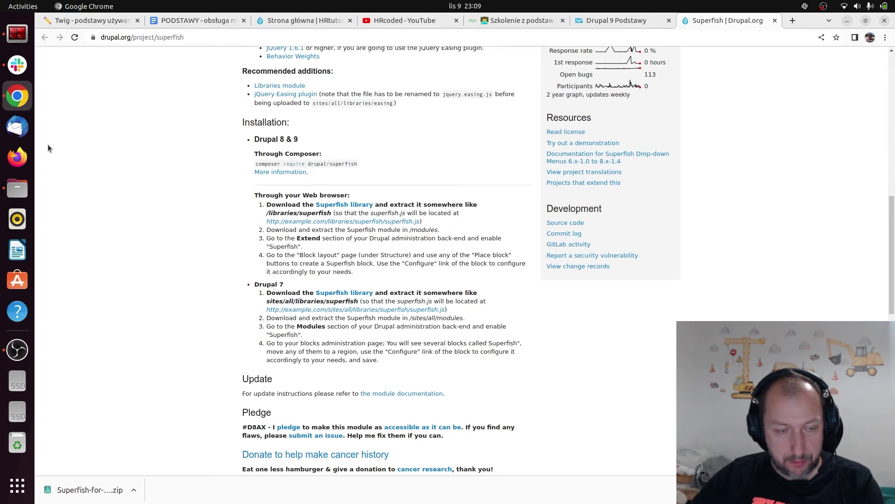
Step: On the HRtutoriale site's Rozszerz page, filter the modules by "super" and install the Superfish module
click(299, 18)
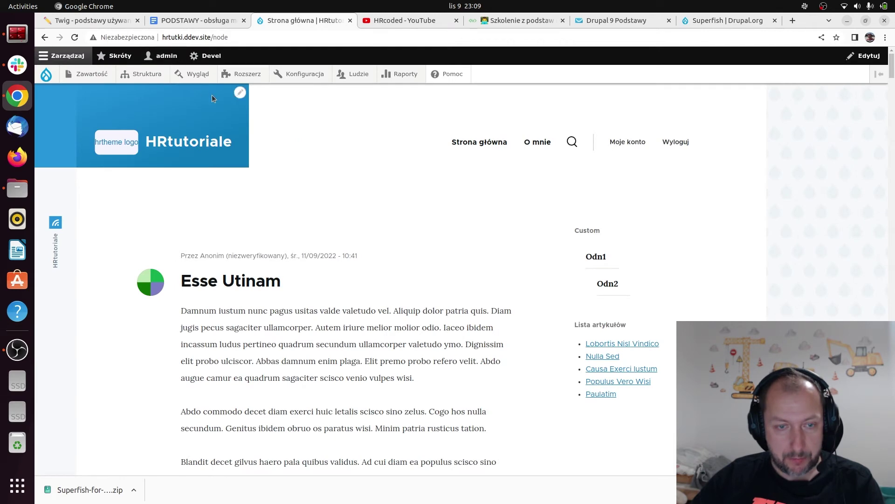
mouse_move(243, 75)
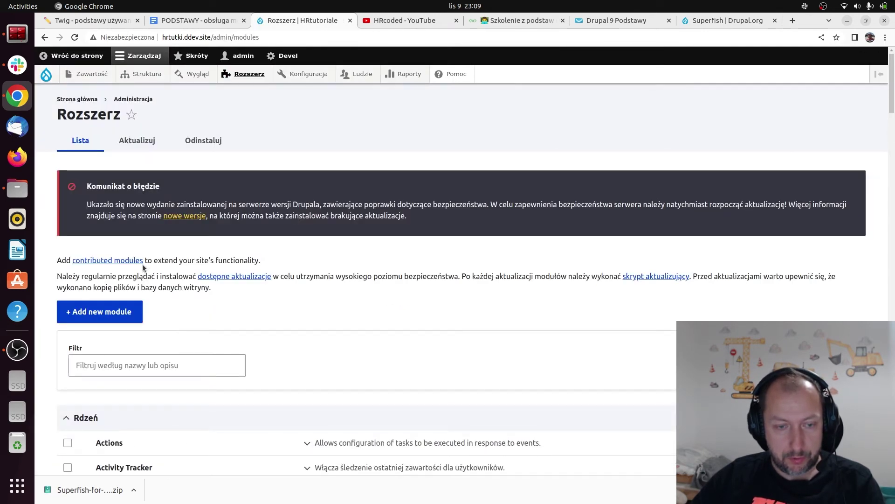
click(107, 368)
text(super)
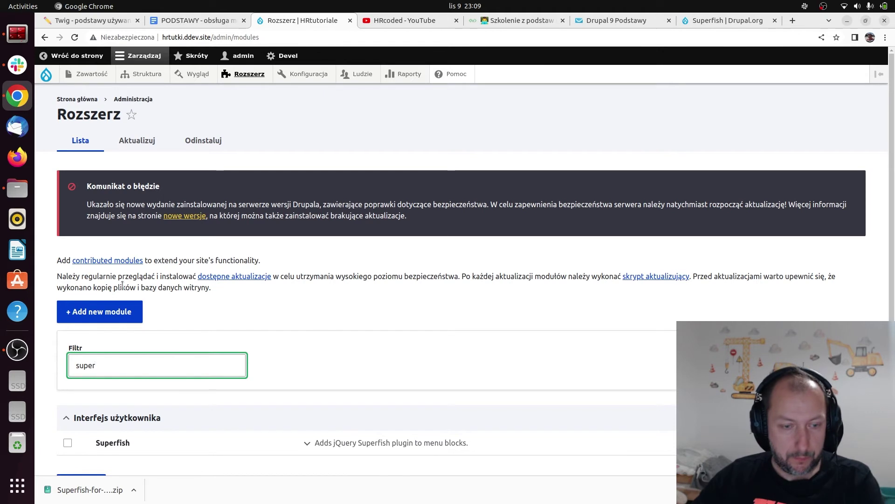
scroll(193, 350, down, 3)
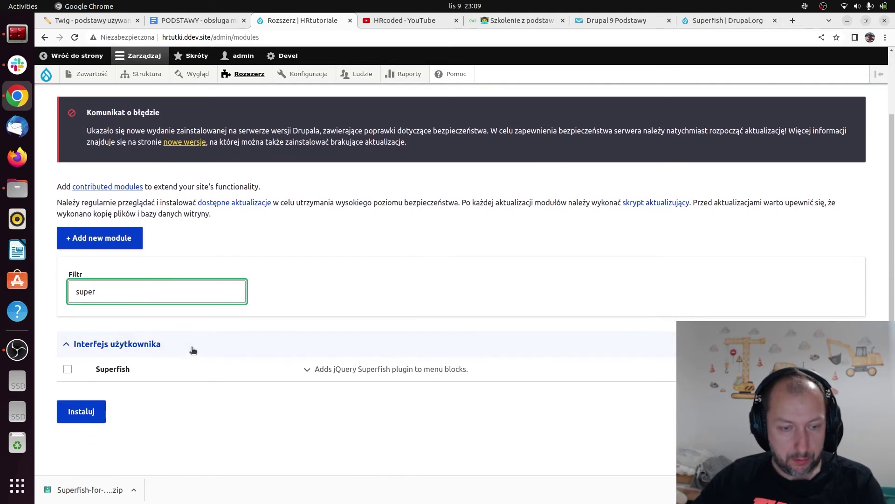
click(113, 368)
click(87, 420)
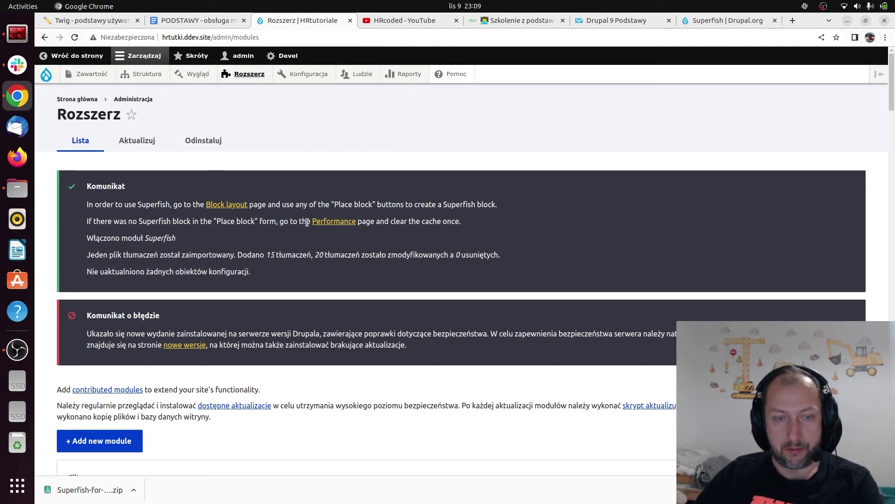
Step: Open the Block layout page in a new tab and start placing a block in the Pasek boczny region
middle_click(238, 208)
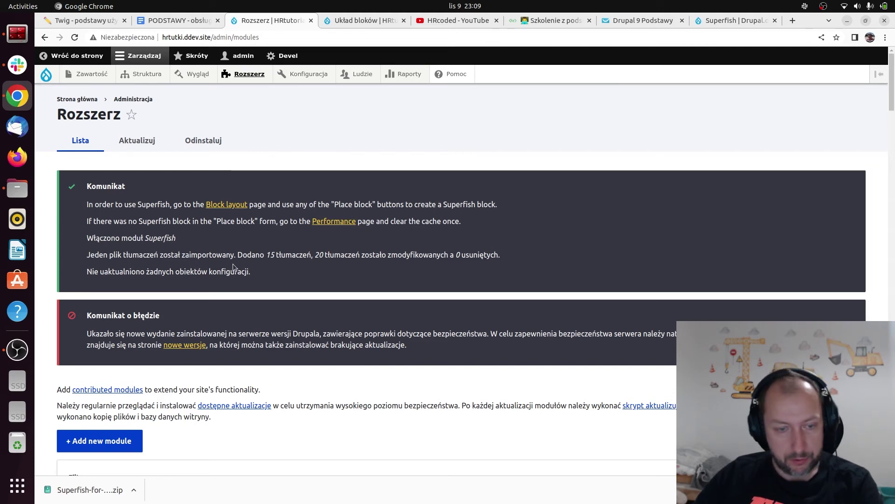
click(364, 20)
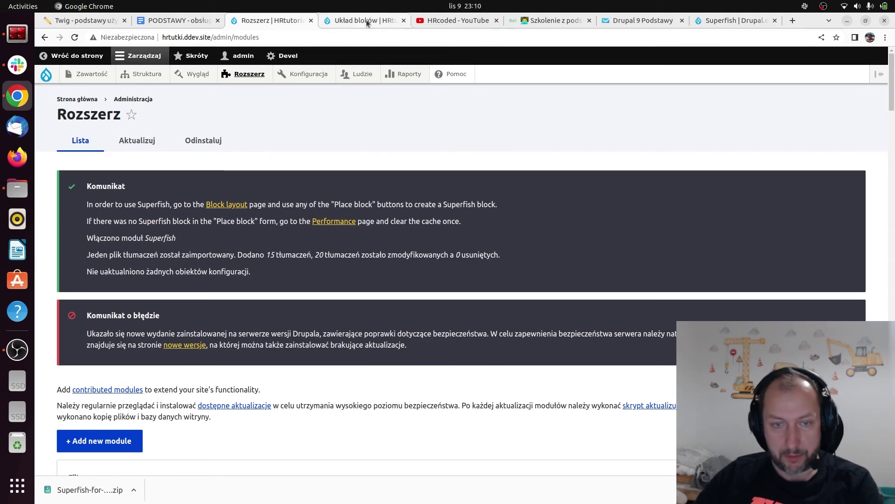
scroll(322, 410, down, 3)
scroll(336, 359, up, 1)
scroll(343, 341, down, 10)
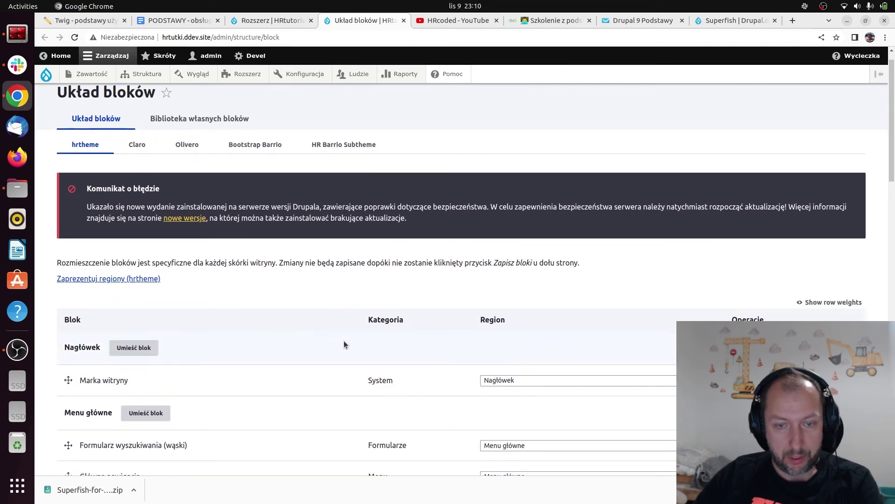
scroll(366, 393, down, 9)
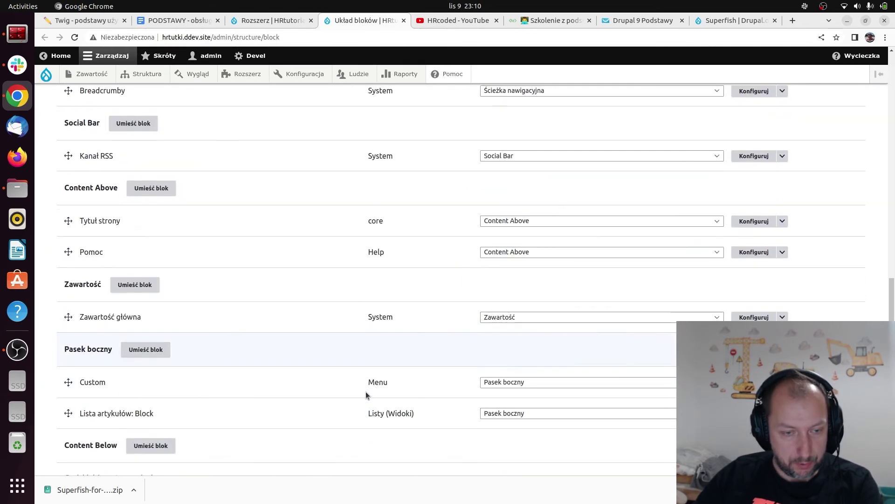
click(146, 177)
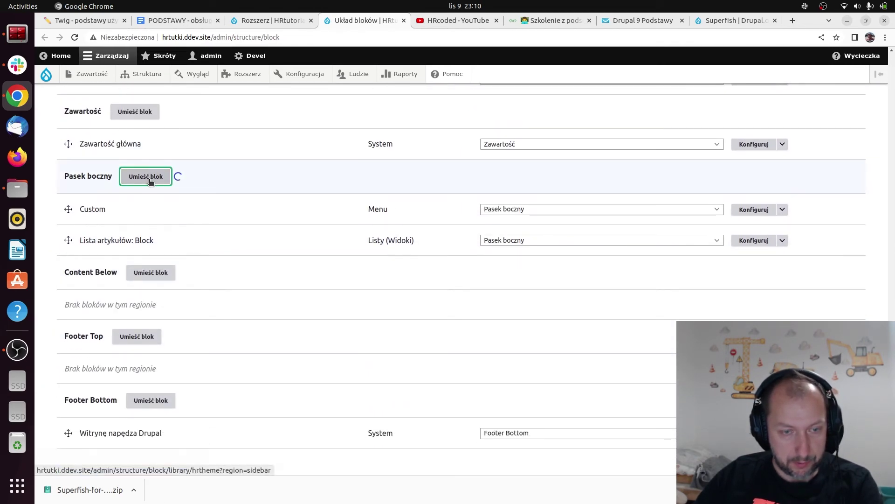
Step: Compare the entries of the Menu and Superfish categories in the list of available blocks
scroll(496, 289, down, 5)
scroll(495, 289, down, 7)
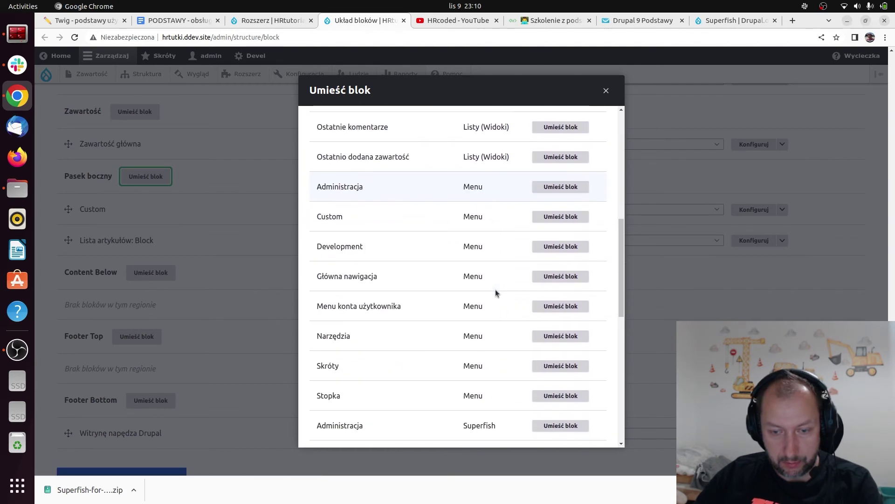
scroll(506, 347, up, 4)
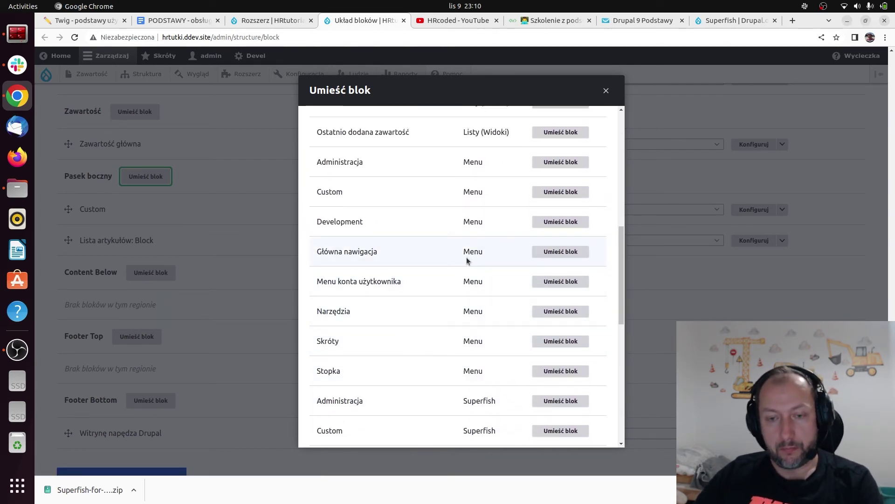
scroll(434, 308, down, 4)
scroll(462, 317, down, 2)
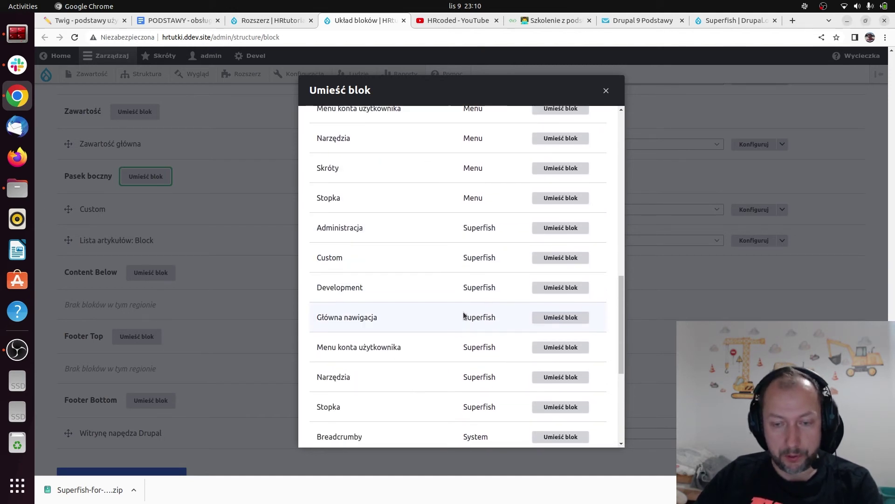
scroll(494, 275, down, 2)
scroll(489, 290, up, 4)
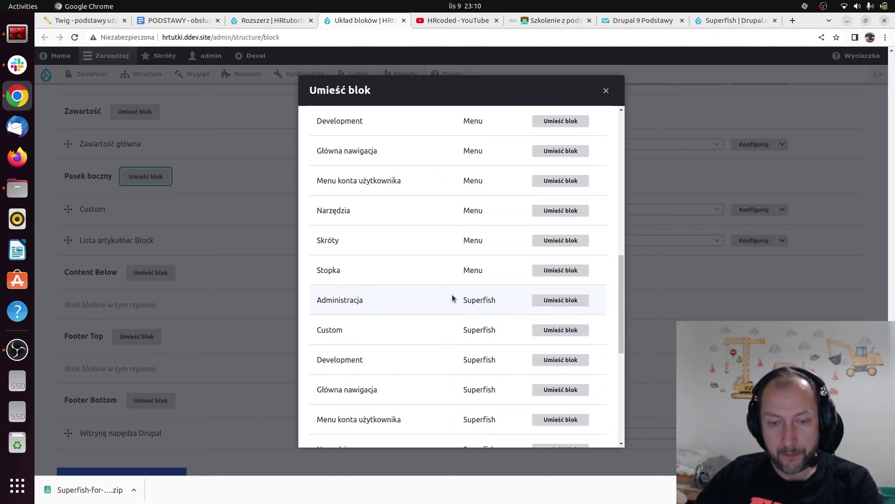
scroll(364, 256, up, 4)
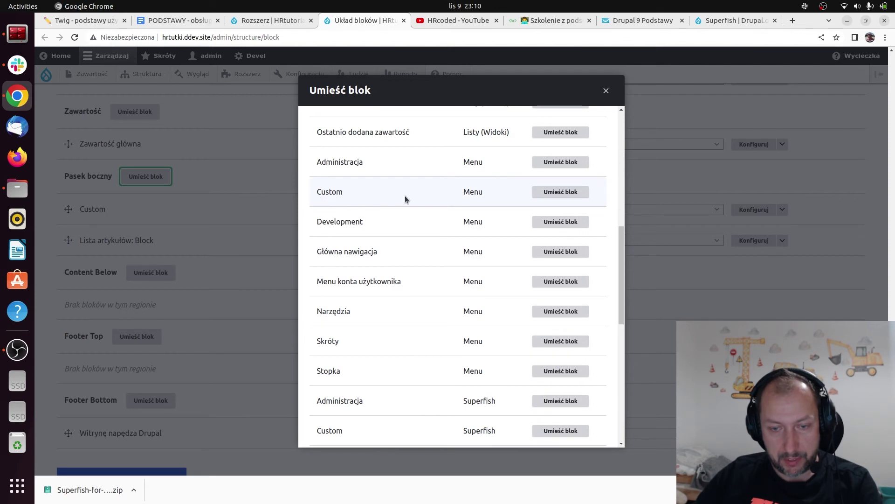
scroll(481, 284, down, 15)
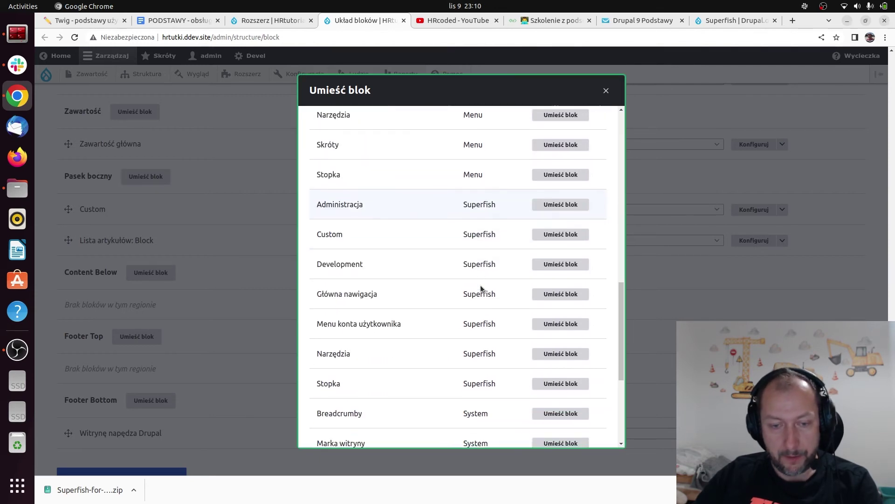
scroll(410, 382, up, 5)
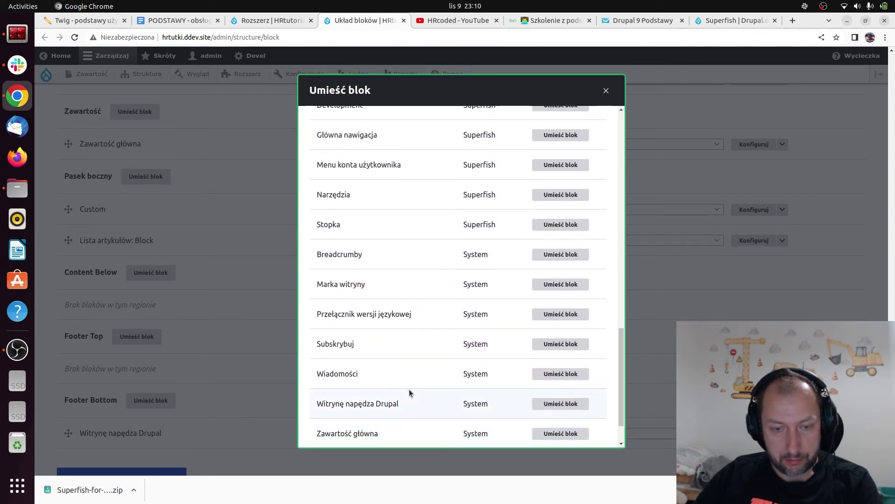
scroll(373, 243, up, 1)
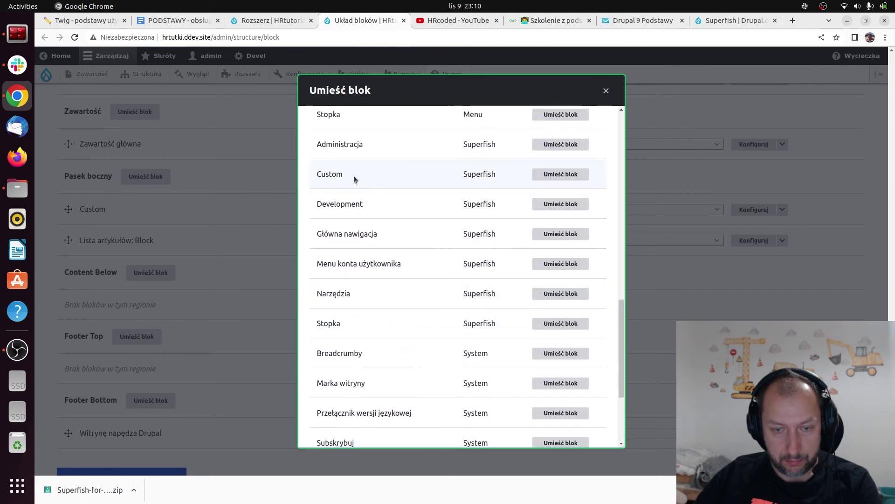
scroll(470, 222, up, 2)
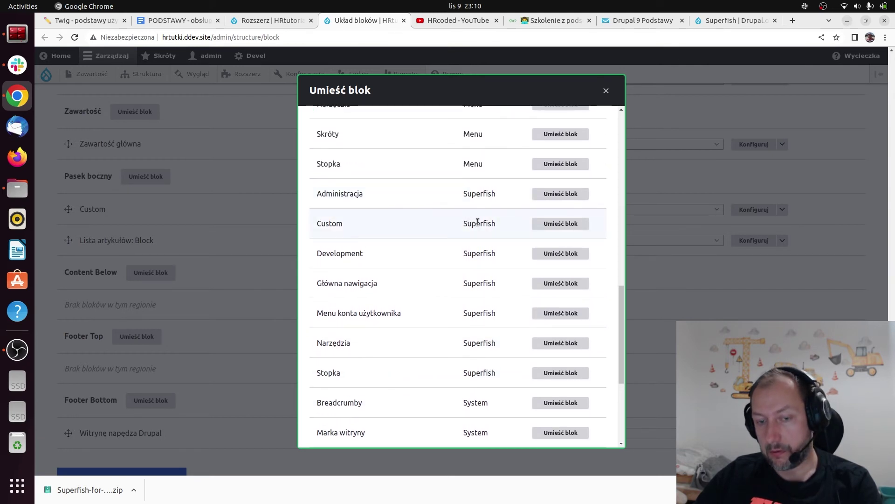
Step: Place the Superfish version of the Custom block in Pasek boczny with its default settings and save the block configuration
click(549, 228)
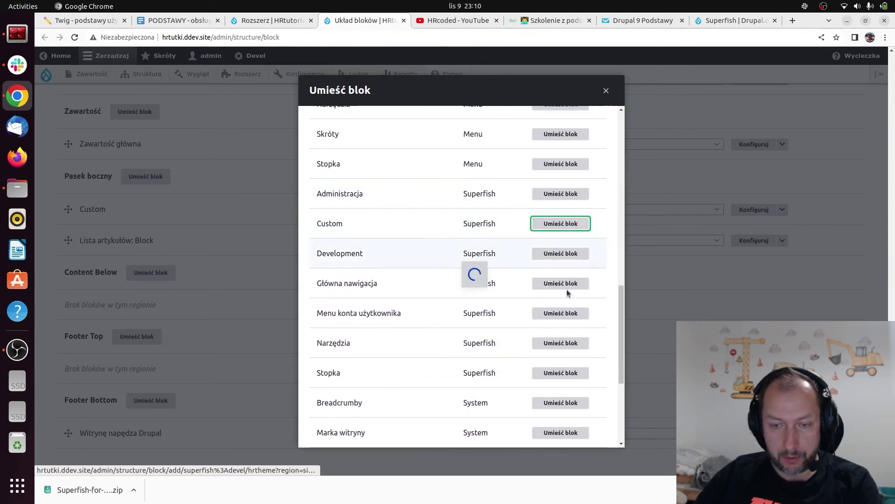
scroll(447, 228, down, 2)
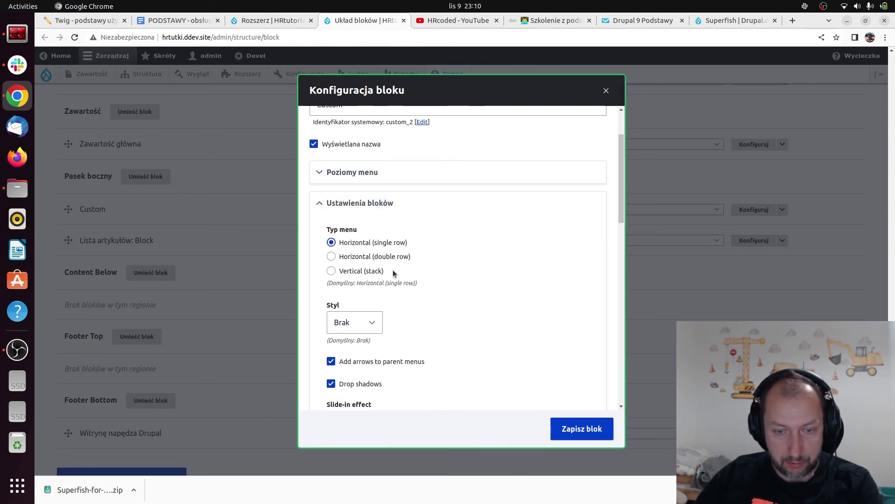
scroll(416, 256, down, 3)
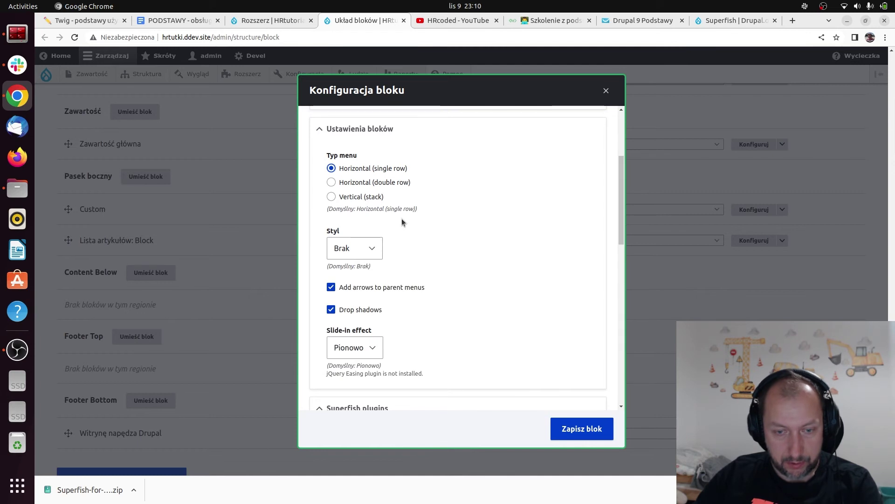
scroll(494, 250, down, 1)
scroll(494, 252, up, 1)
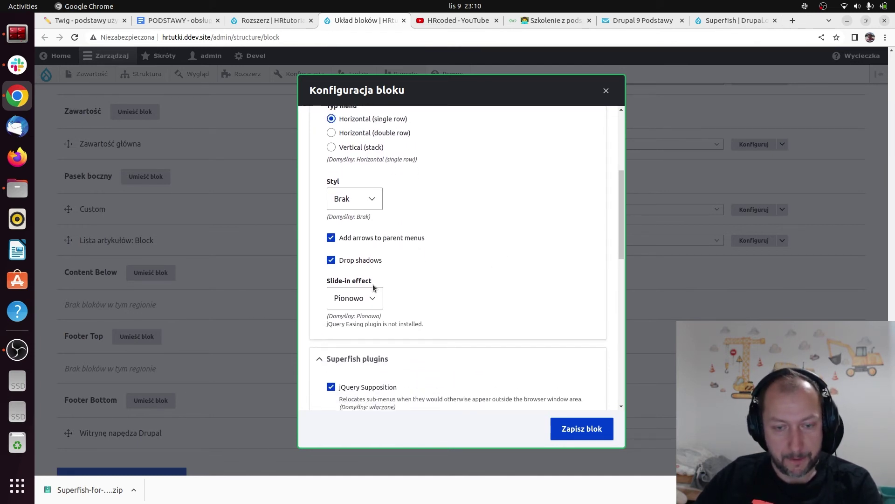
scroll(437, 316, down, 5)
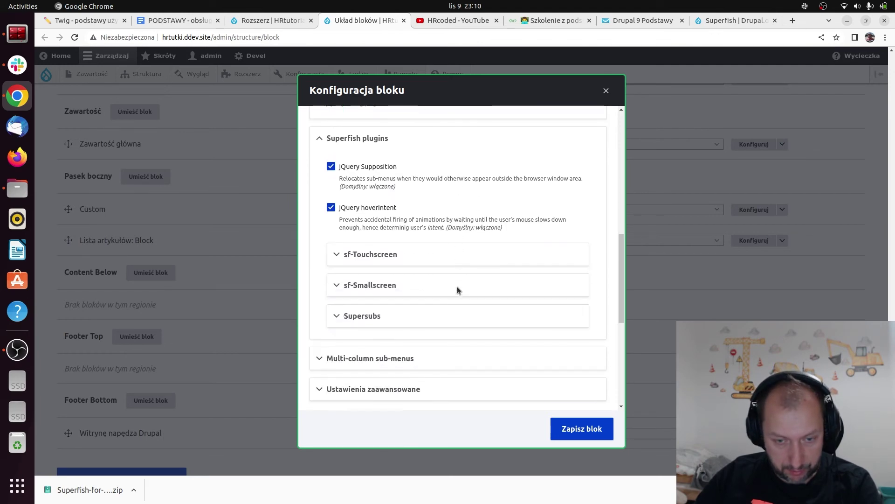
scroll(487, 327, down, 5)
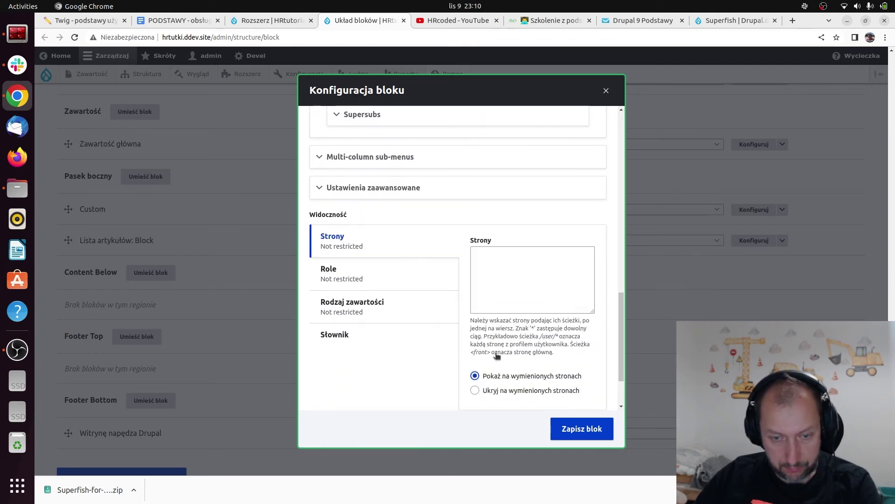
click(591, 436)
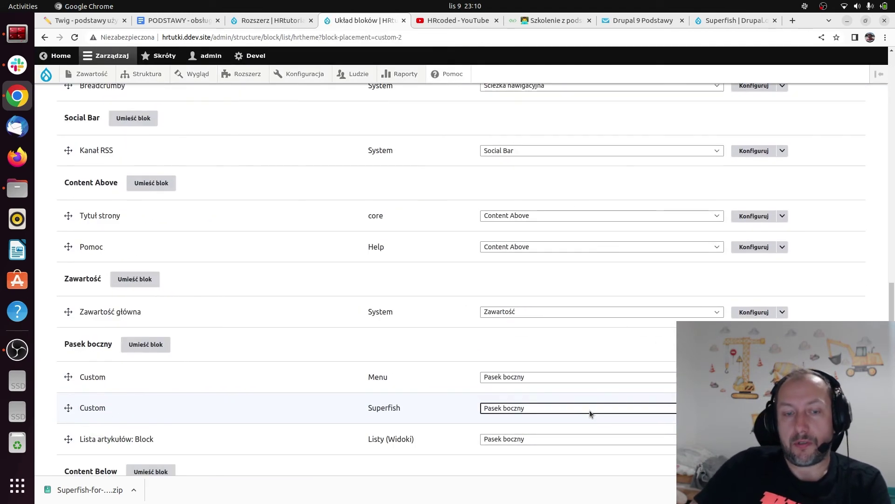
scroll(306, 363, down, 5)
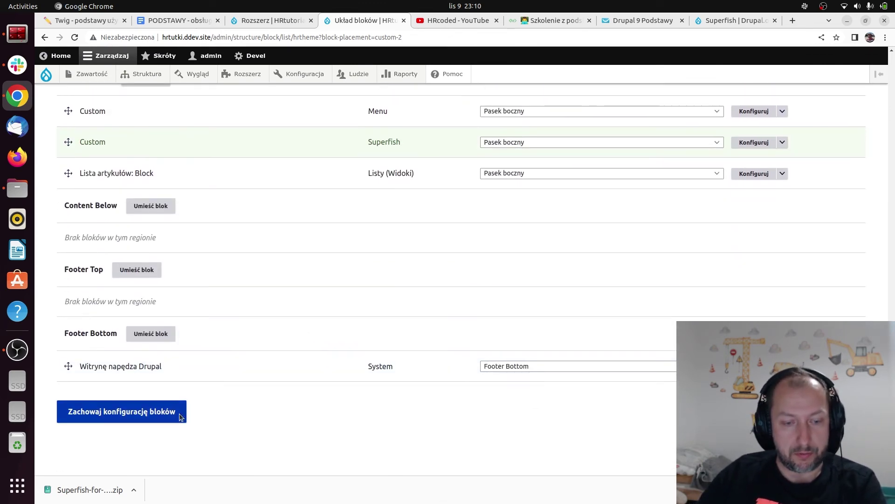
click(154, 417)
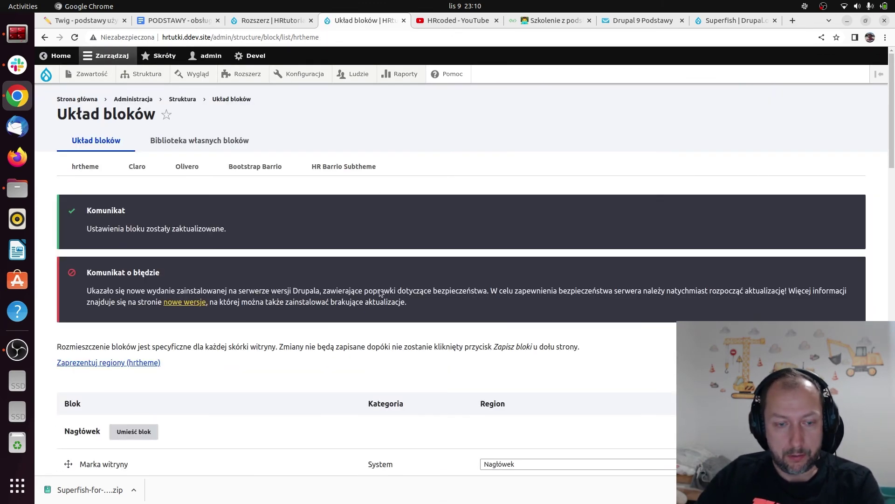
Step: Return to the site's home page and inspect the Superfish Custom menu in the sidebar
mouse_move(46, 74)
click(75, 114)
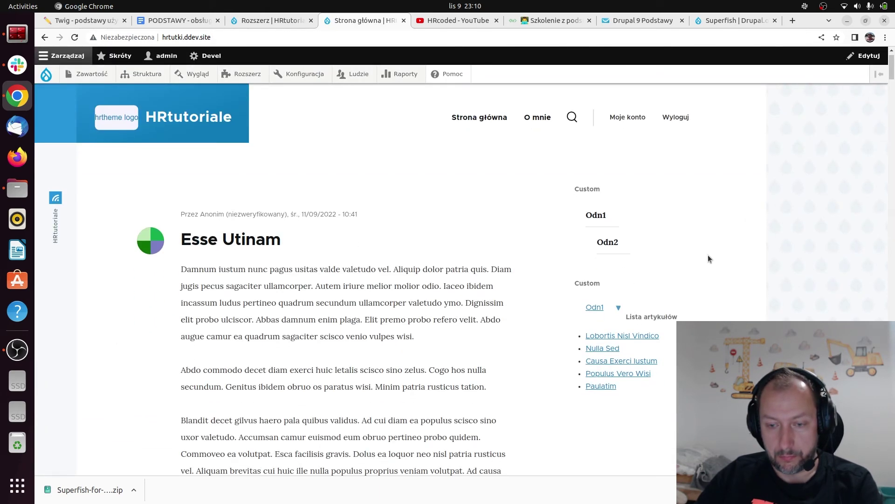
mouse_move(620, 309)
scroll(692, 275, down, 1)
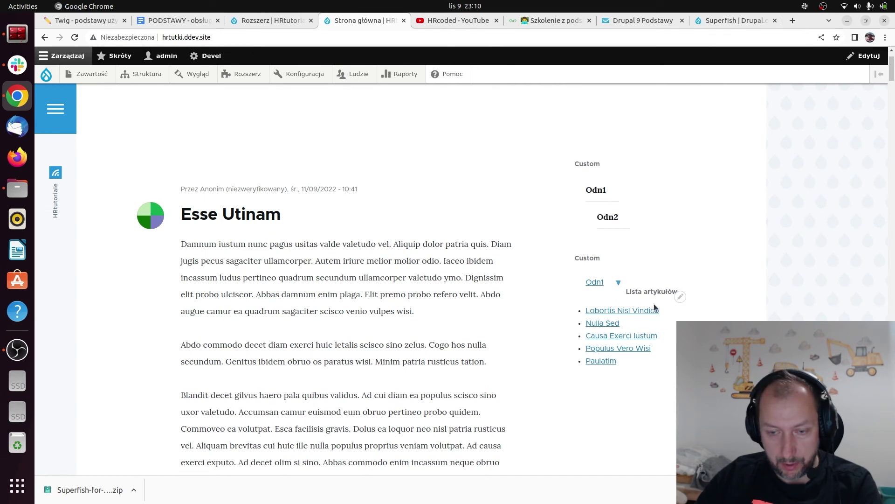
Step: Open the configuration of the Lista artykułów block and check its available regions without choosing another one
click(681, 298)
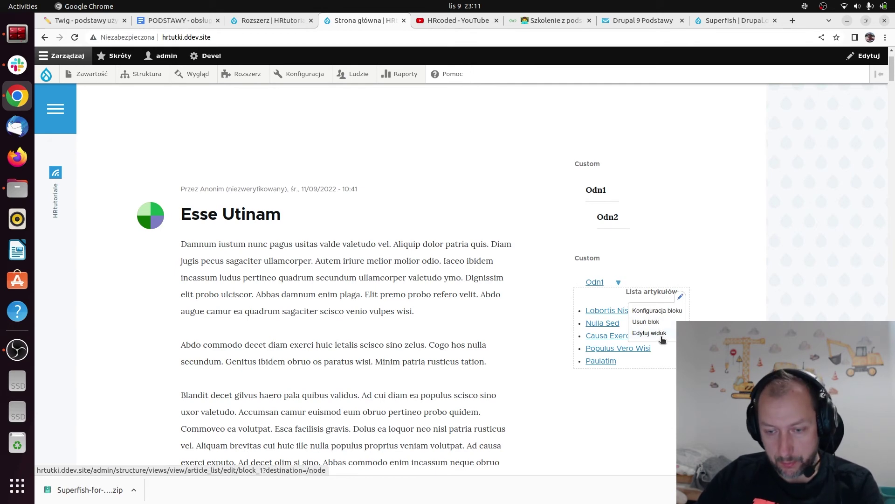
click(659, 312)
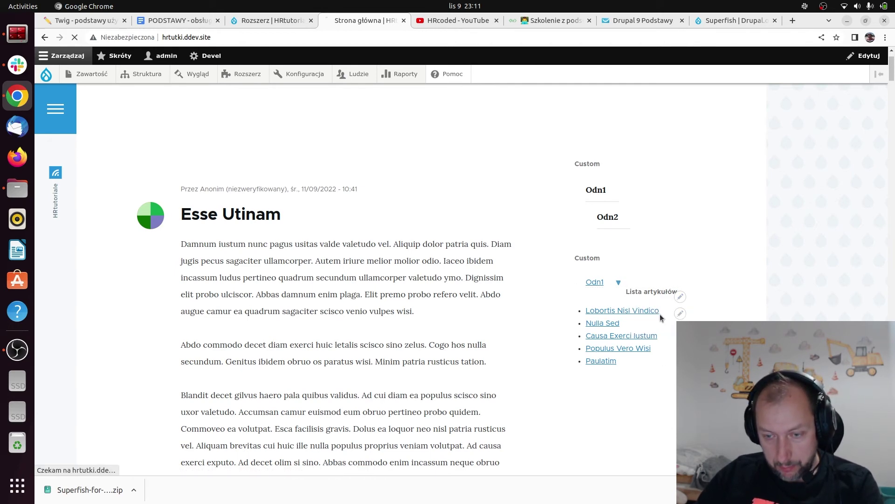
scroll(284, 337, down, 4)
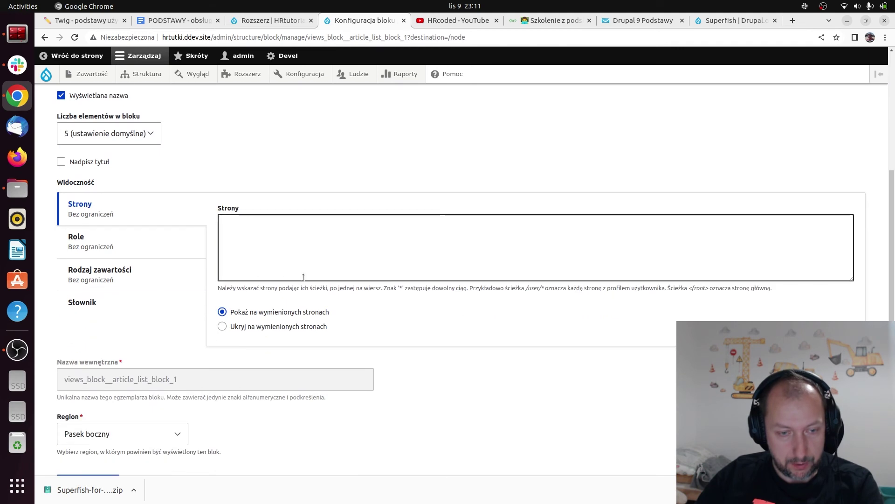
scroll(282, 352, down, 2)
click(142, 363)
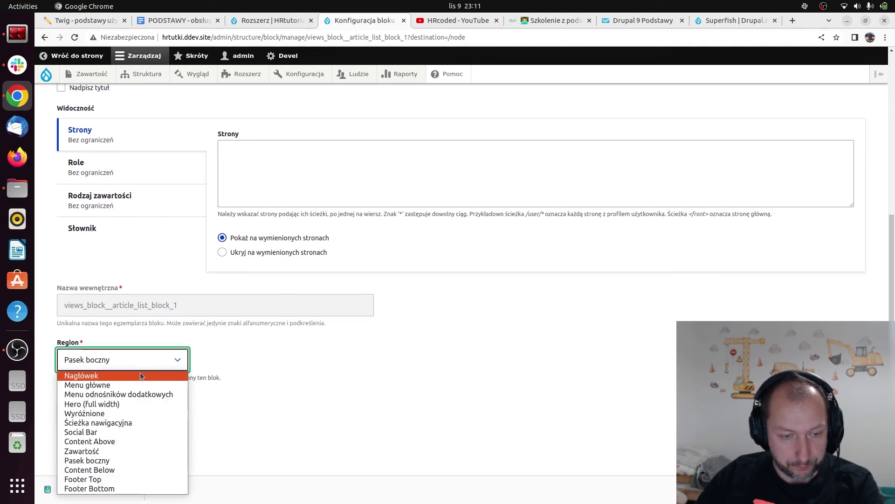
click(388, 444)
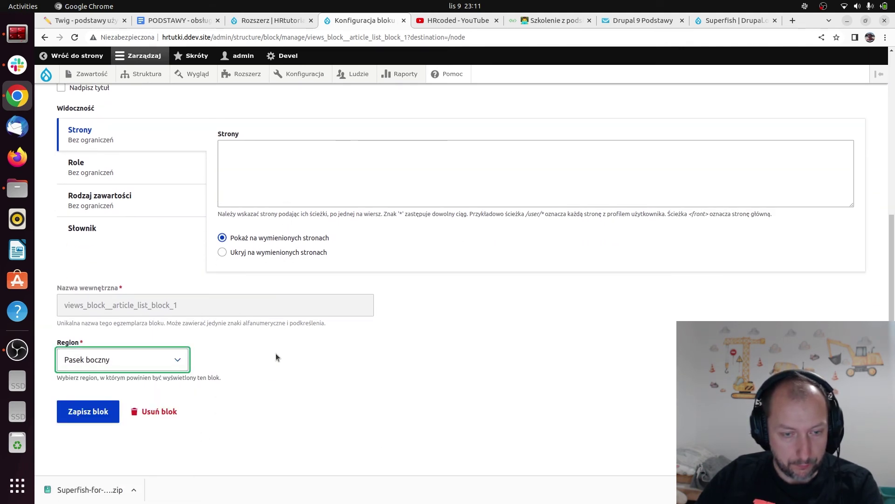
Step: Hide the Lista artykułów block on the <front> page through its page visibility settings and save the block
scroll(515, 298, up, 1)
scroll(515, 298, up, 1)
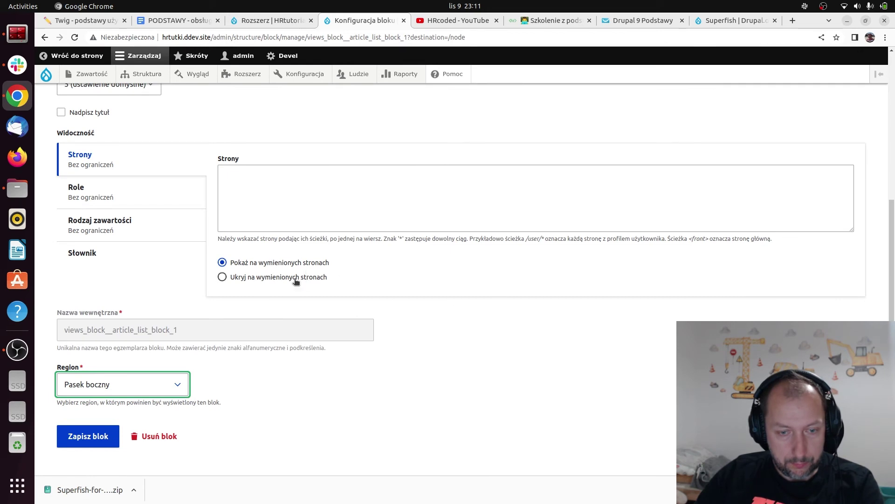
click(295, 278)
click(292, 220)
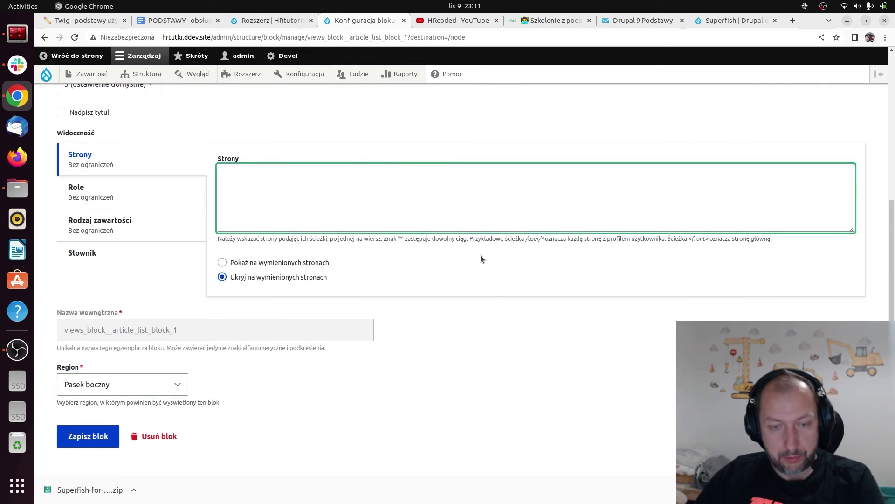
text(<front)
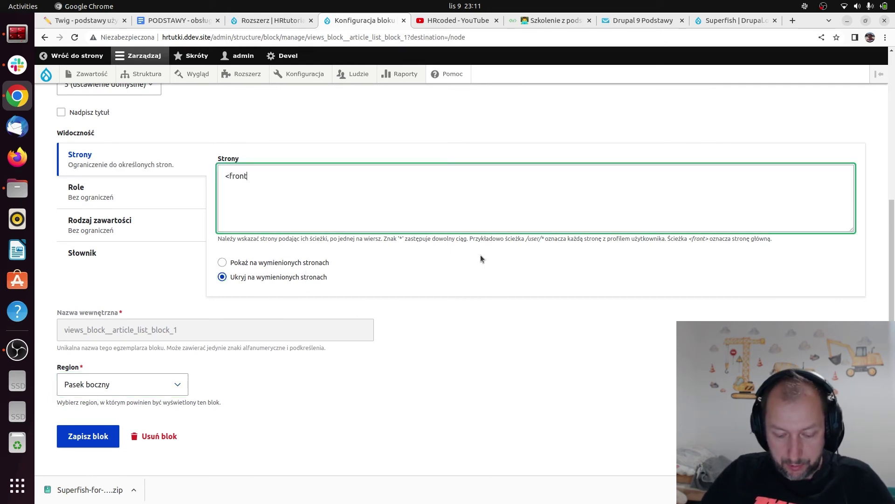
text(>)
click(88, 436)
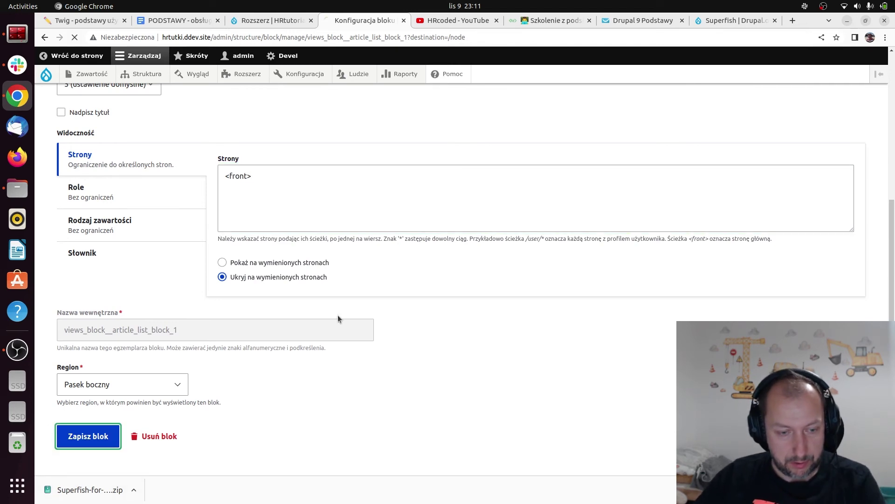
Step: Expand the Superfish Custom menu in the home page sidebar and open its Odn2 link
scroll(609, 229, down, 2)
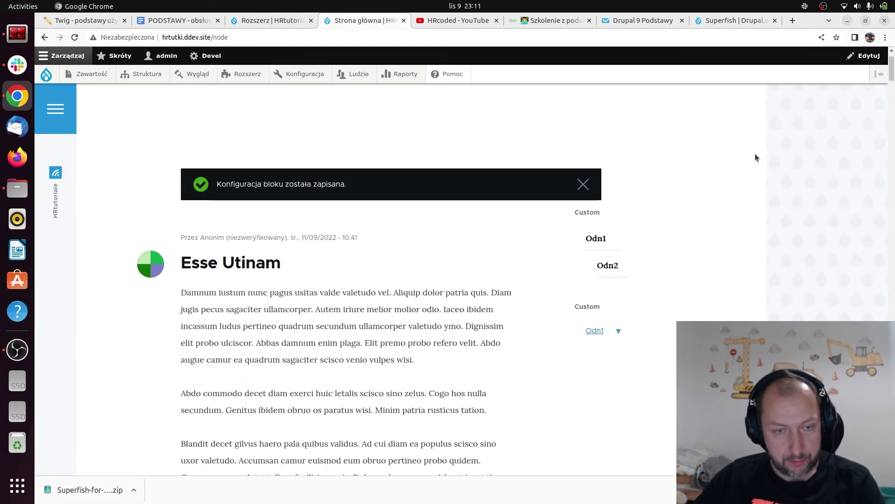
scroll(621, 334, down, 3)
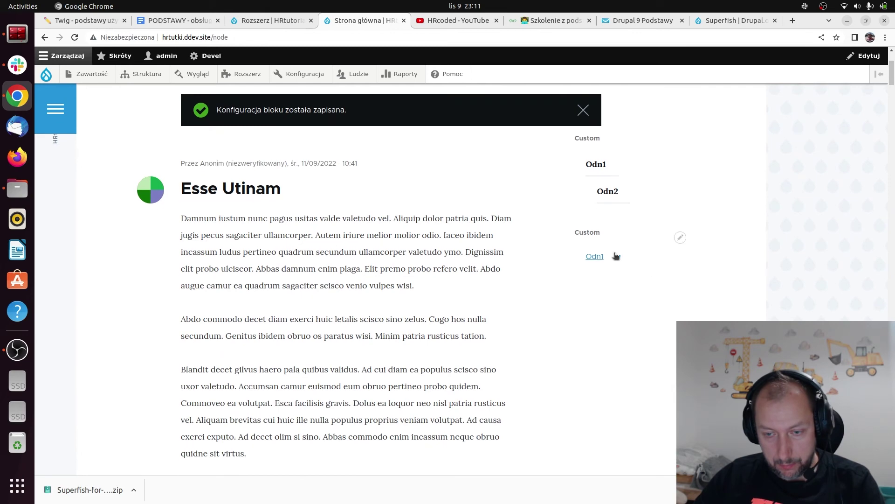
mouse_move(607, 255)
click(597, 274)
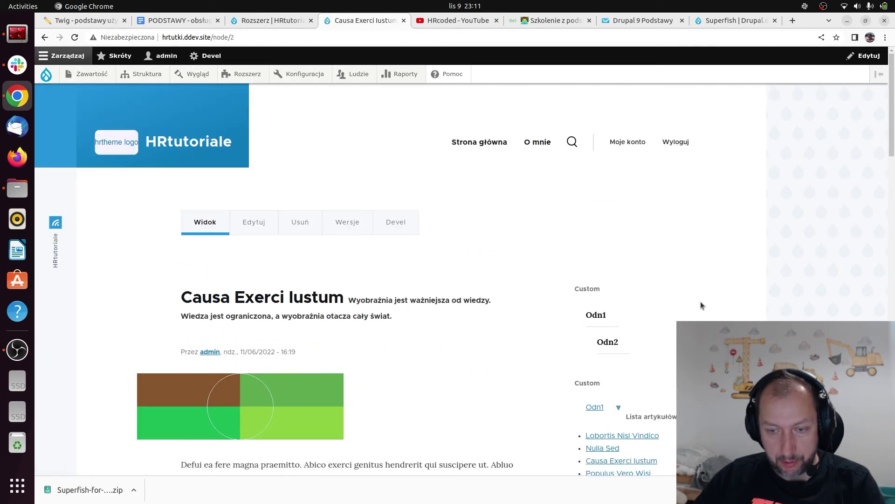
Step: Inspect the Superfish Custom drop-down above the article list on the article page, and return to the home page
scroll(611, 362, down, 2)
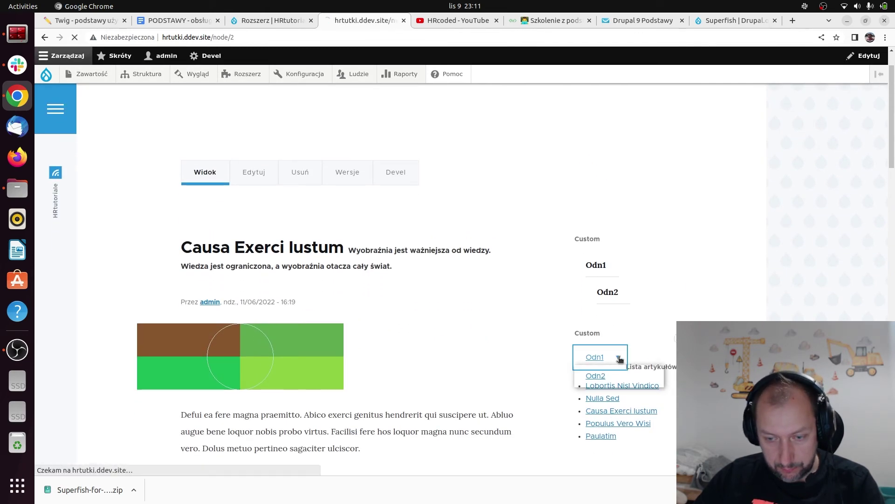
scroll(611, 361, up, 2)
scroll(620, 354, down, 2)
mouse_move(620, 334)
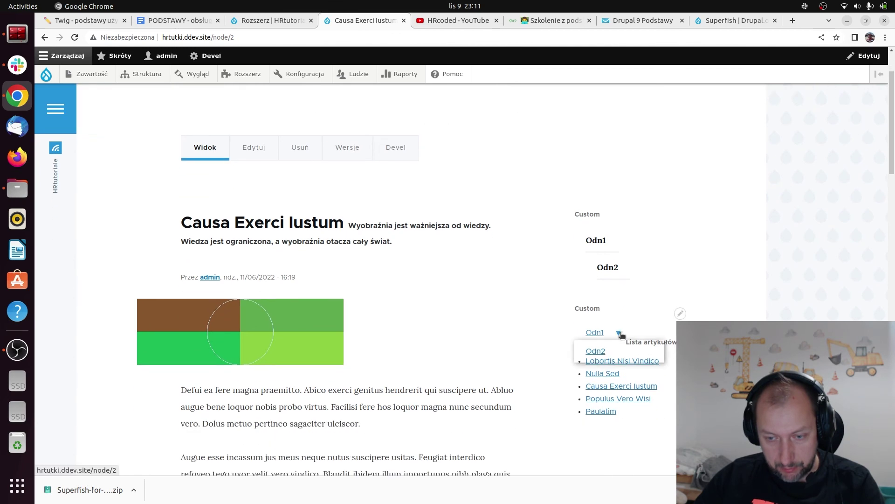
click(47, 74)
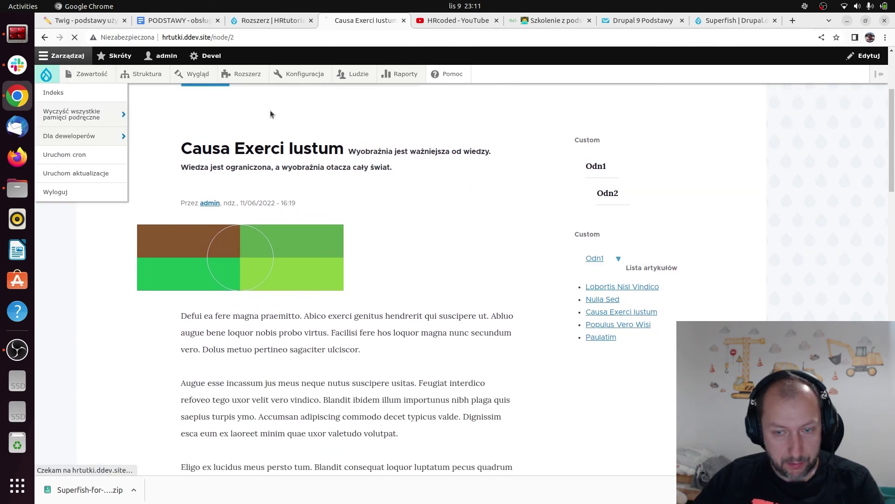
Step: Open the configuration of the Superfish Custom block and set its menu type to Horizontal (double row)
mouse_move(620, 335)
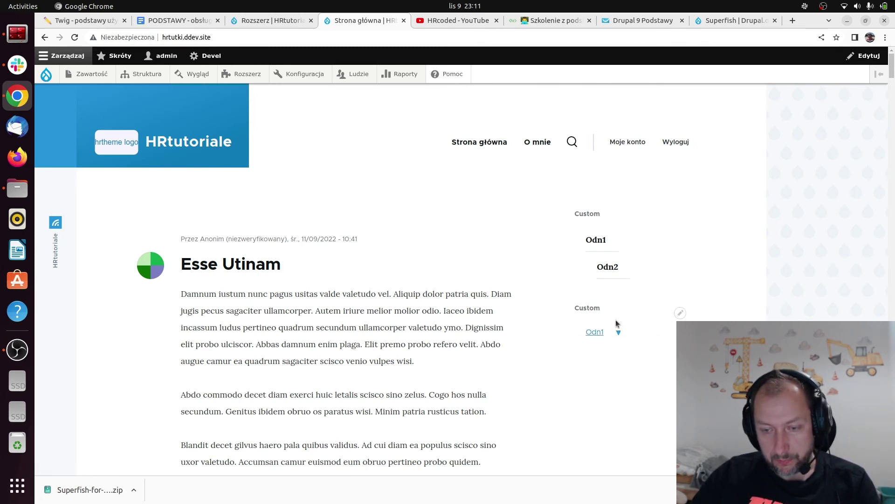
click(681, 314)
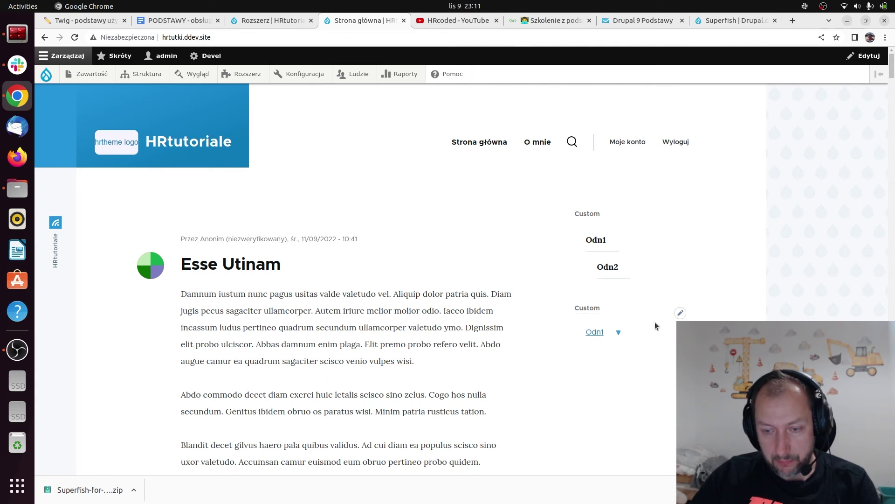
click(680, 314)
click(655, 327)
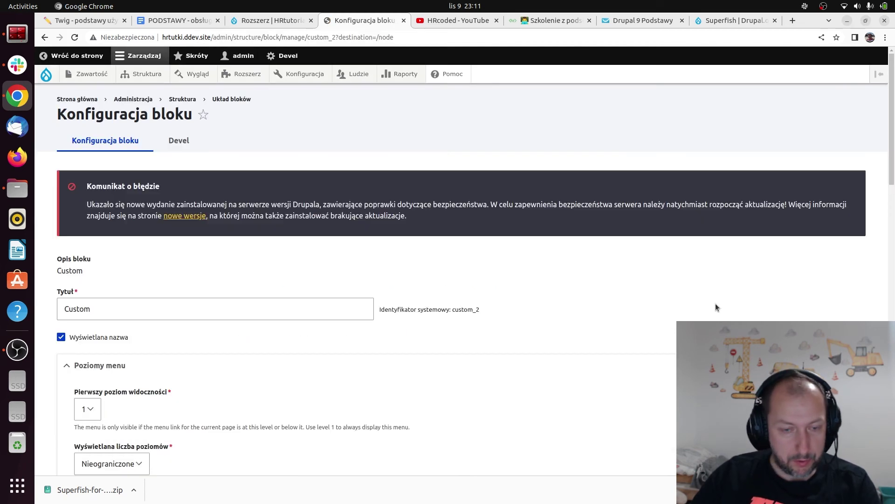
scroll(593, 366, down, 8)
scroll(599, 358, down, 3)
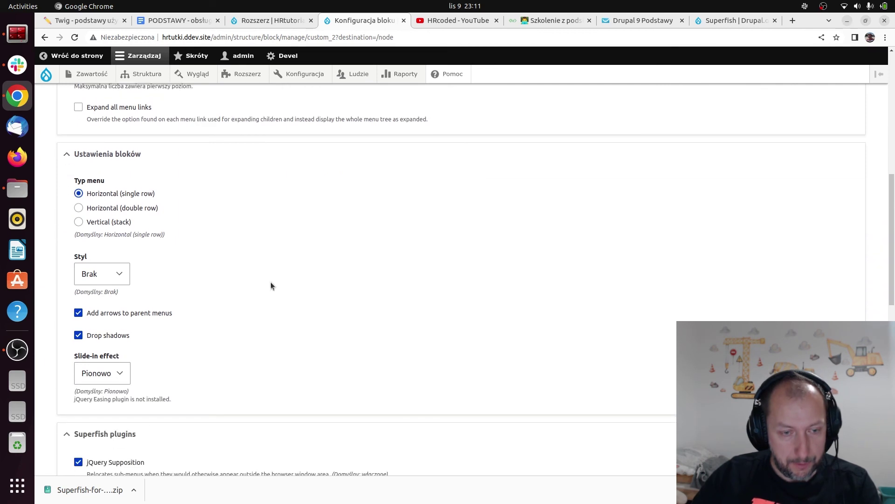
click(129, 208)
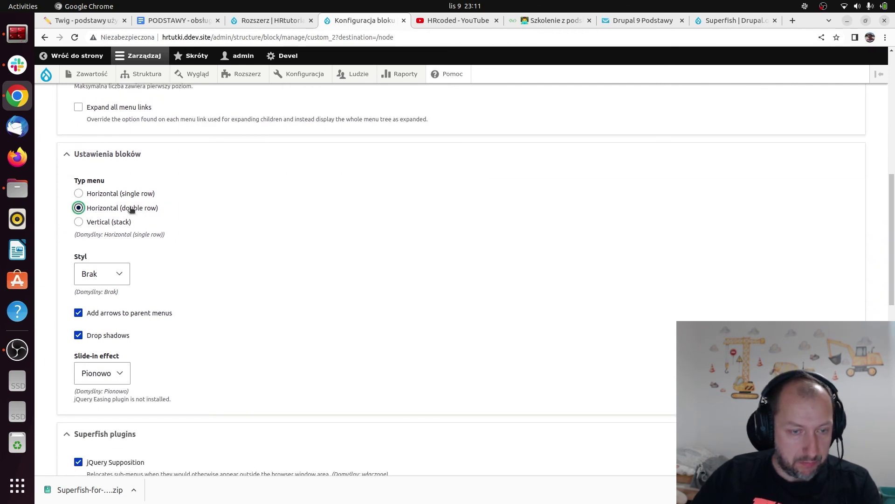
scroll(304, 223, down, 2)
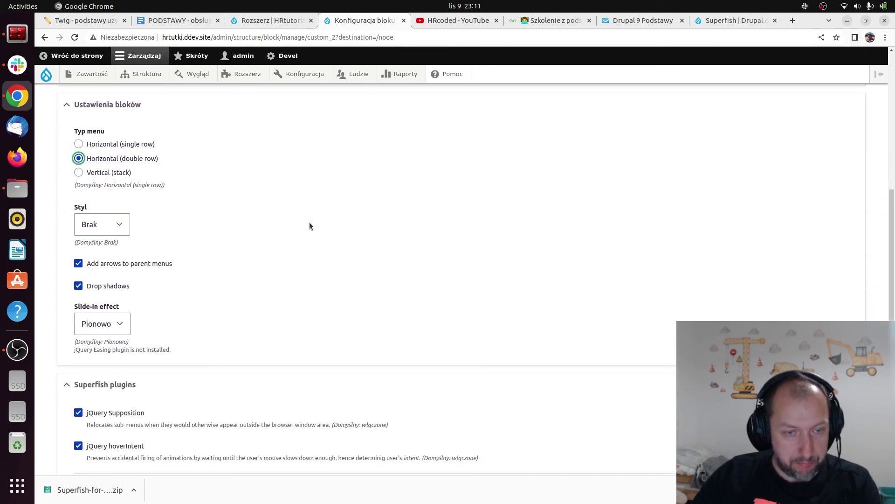
click(115, 176)
click(135, 160)
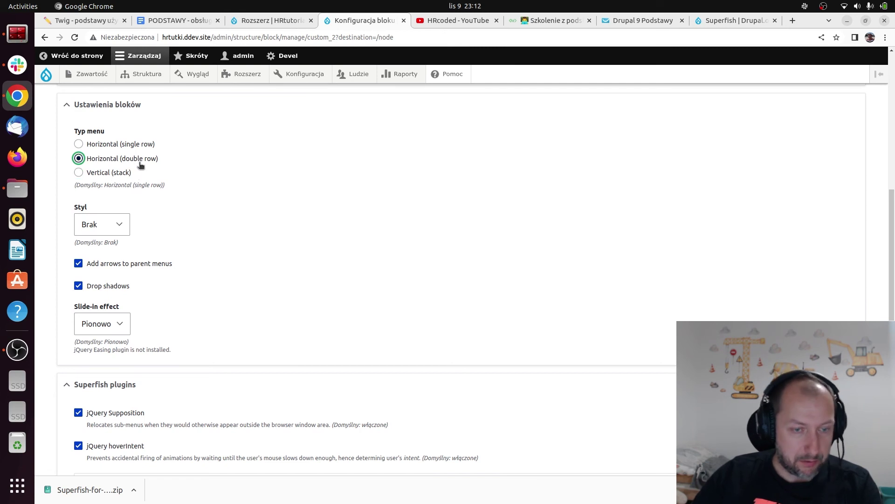
Step: Disable the drop shadows and the arrows added to parent menus for the Superfish block
scroll(455, 217, down, 2)
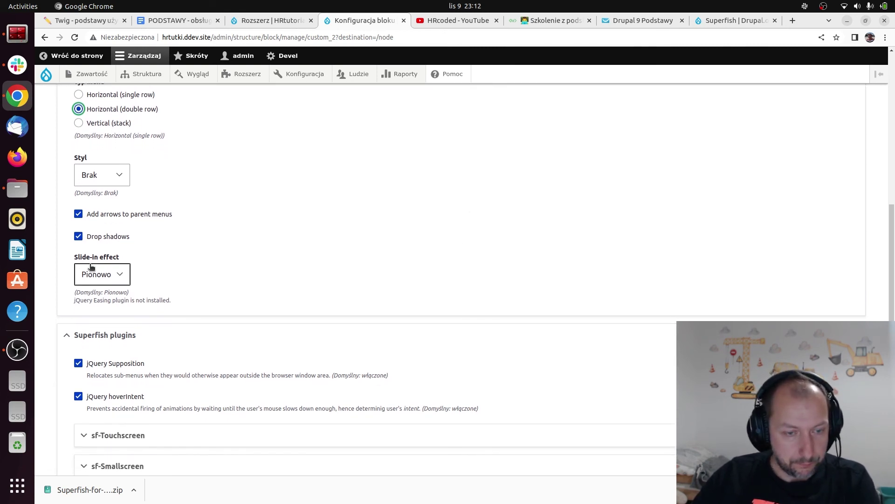
click(281, 237)
click(119, 238)
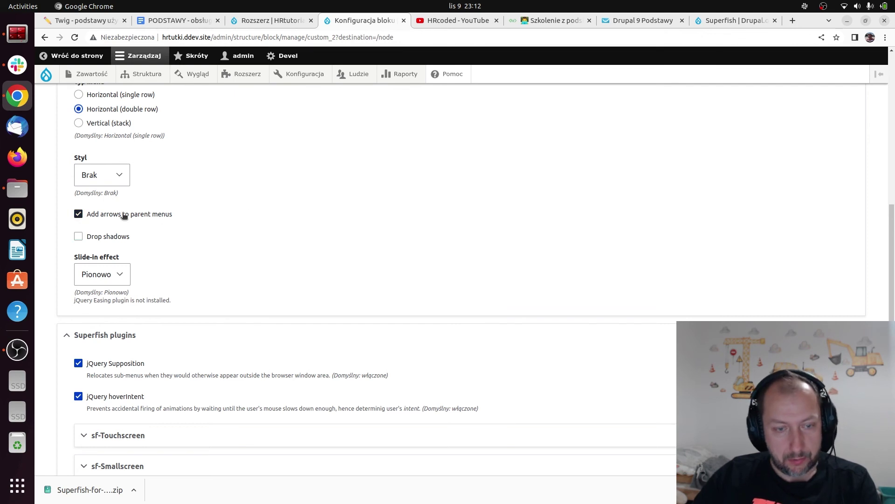
click(158, 214)
Step: Set the slide-in effect of the Superfish block to Poziomo
scroll(372, 243, down, 2)
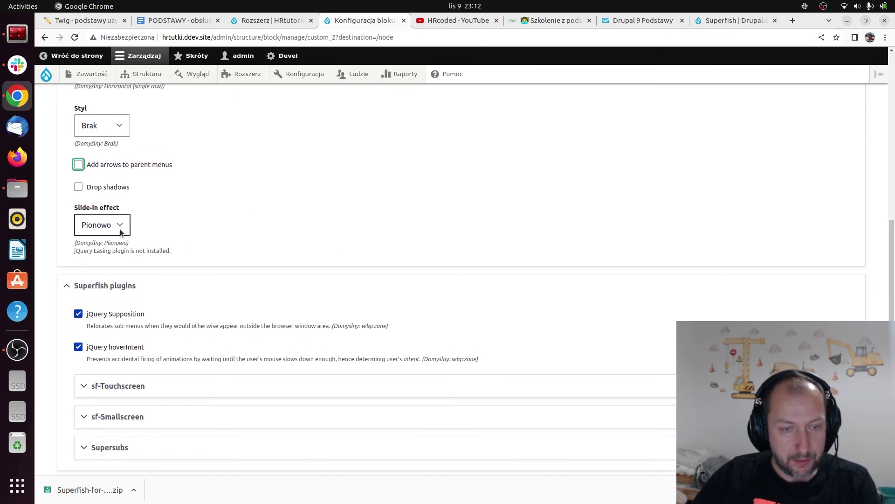
click(118, 229)
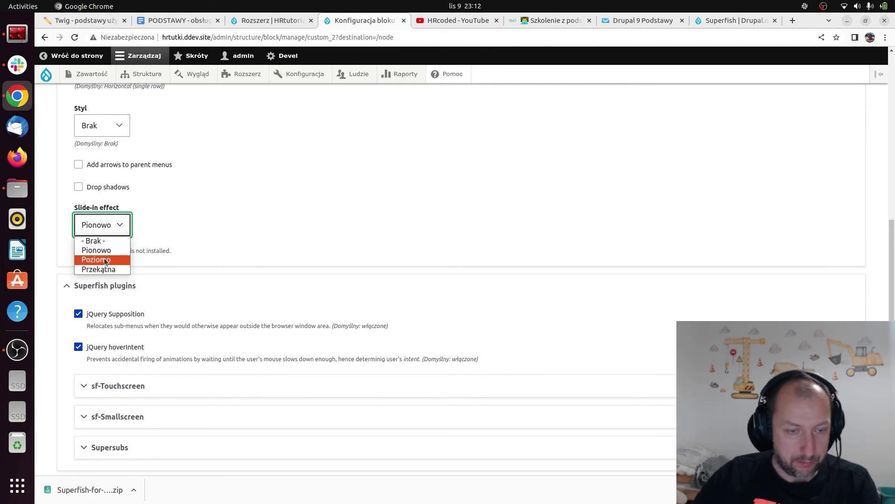
click(112, 251)
click(110, 234)
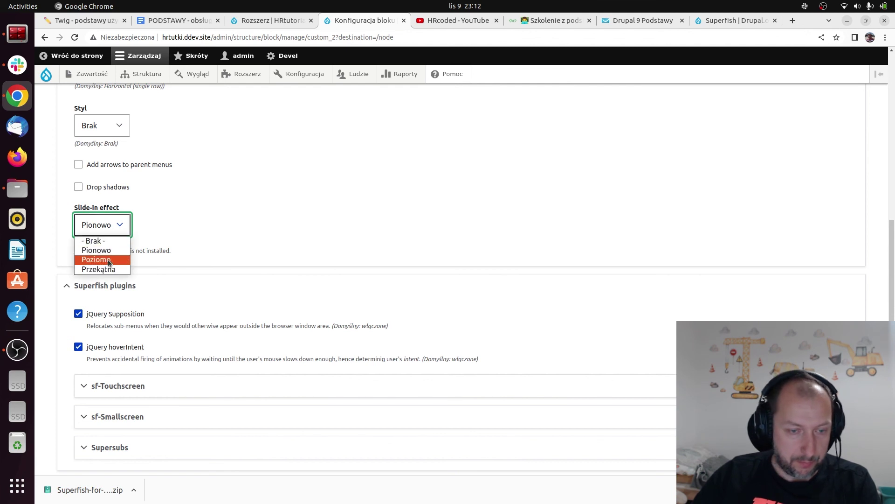
click(108, 257)
Step: Review the block's remaining plugin, visibility and region settings, including the sf-Touchscreen options
scroll(234, 315, down, 2)
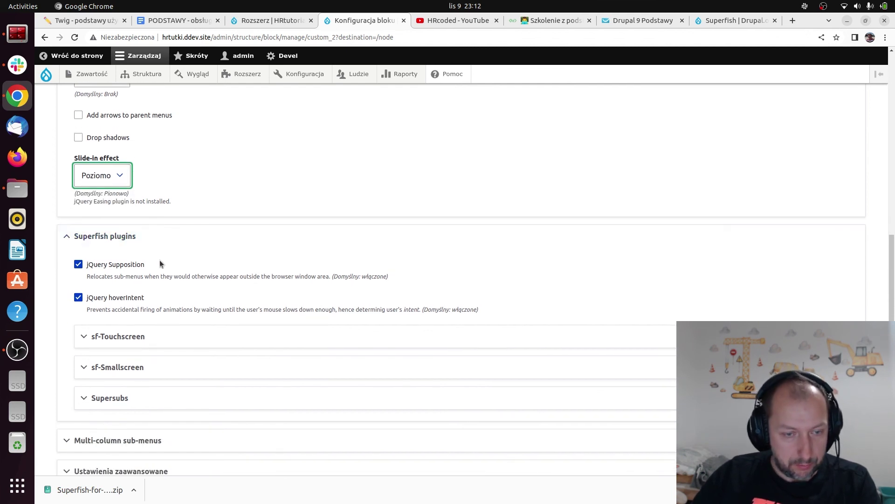
scroll(164, 267, down, 12)
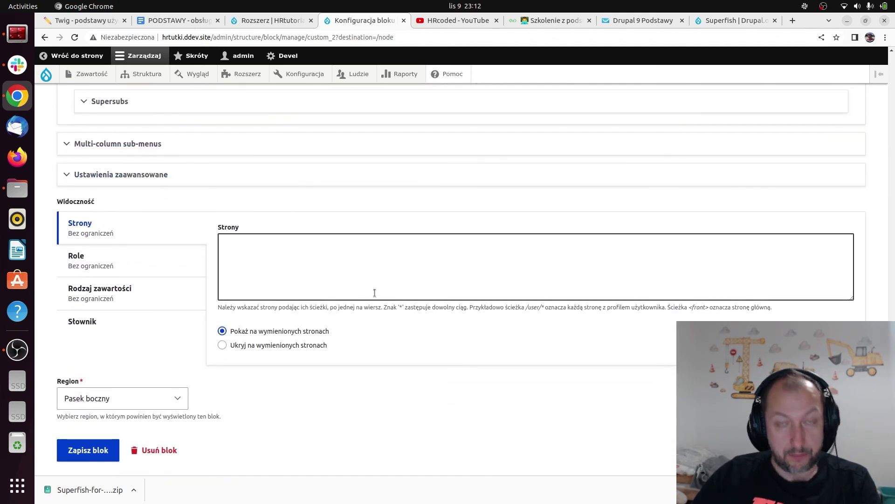
scroll(189, 376, up, 1)
scroll(190, 376, up, 16)
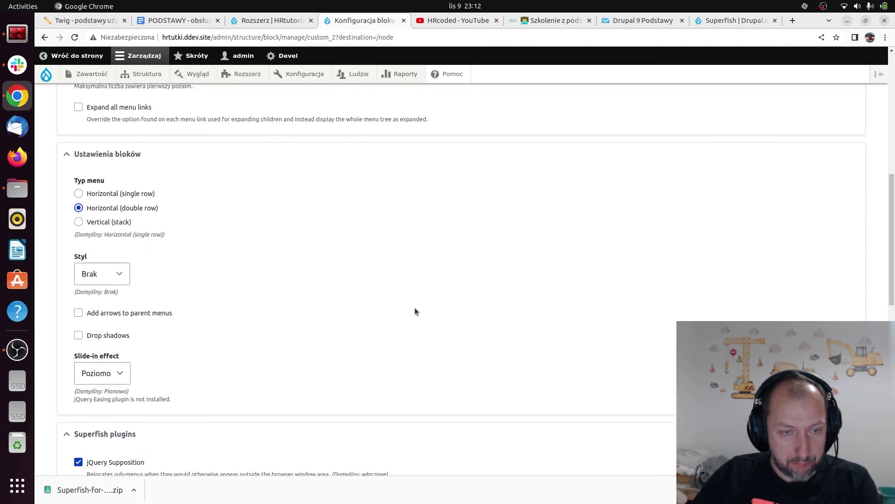
scroll(414, 308, down, 9)
scroll(395, 357, down, 8)
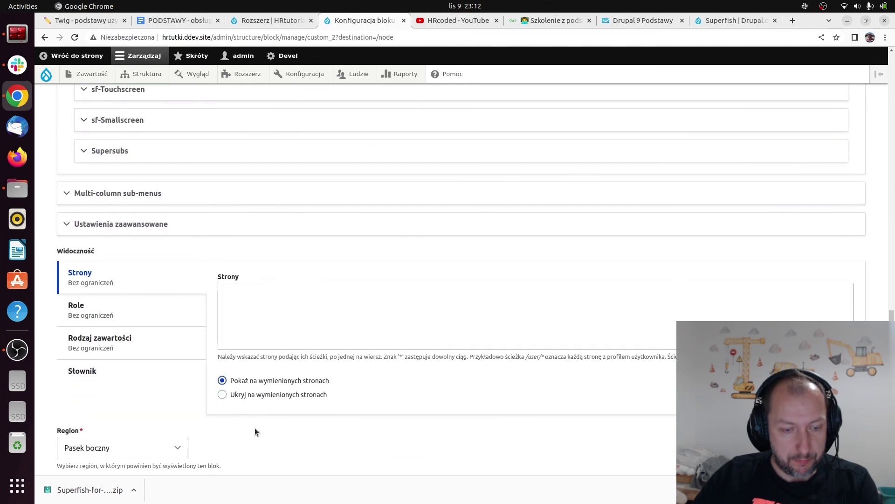
scroll(152, 144, up, 5)
click(123, 196)
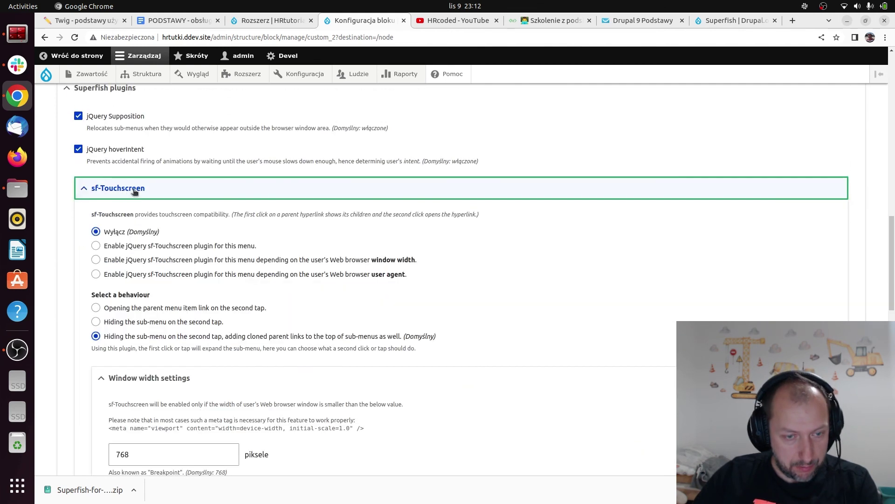
click(134, 190)
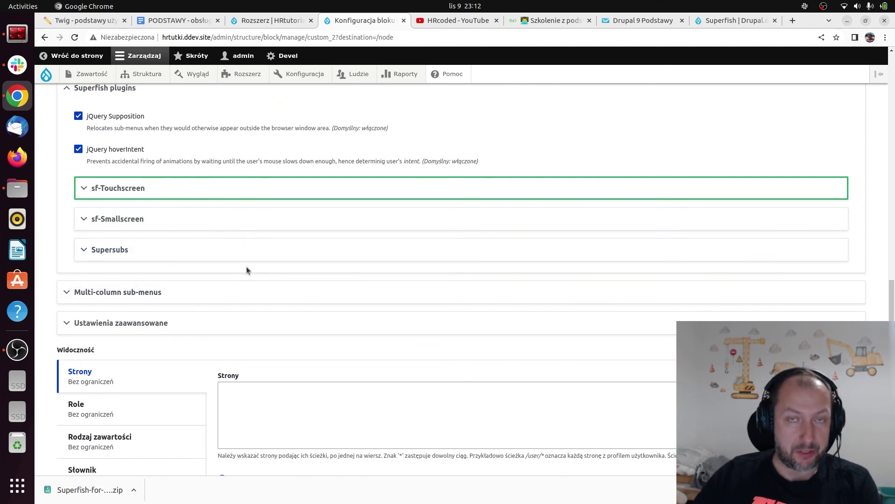
Step: Save the Superfish block configuration and check the Custom menu on the site's home page
scroll(289, 278, down, 5)
click(104, 411)
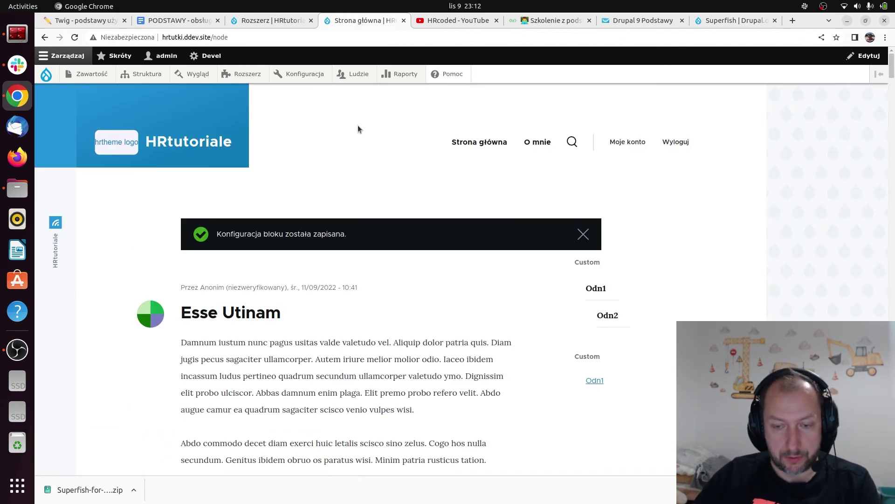
click(128, 137)
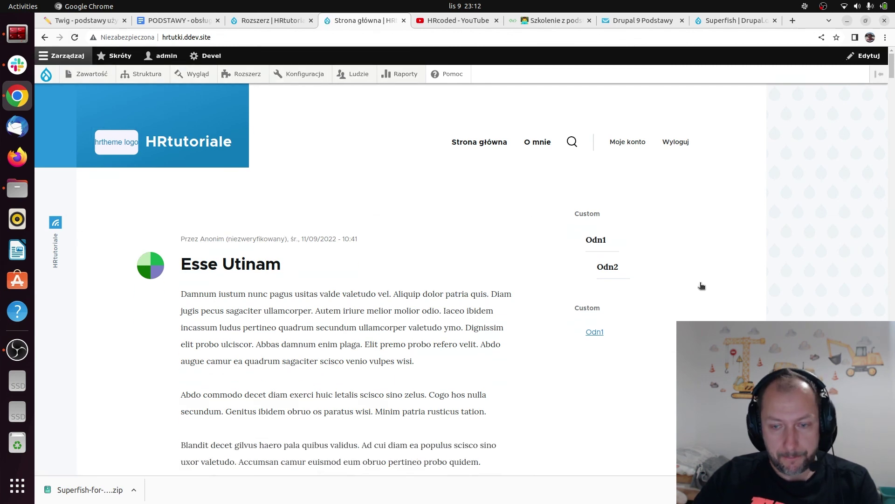
scroll(611, 301, down, 2)
mouse_move(594, 283)
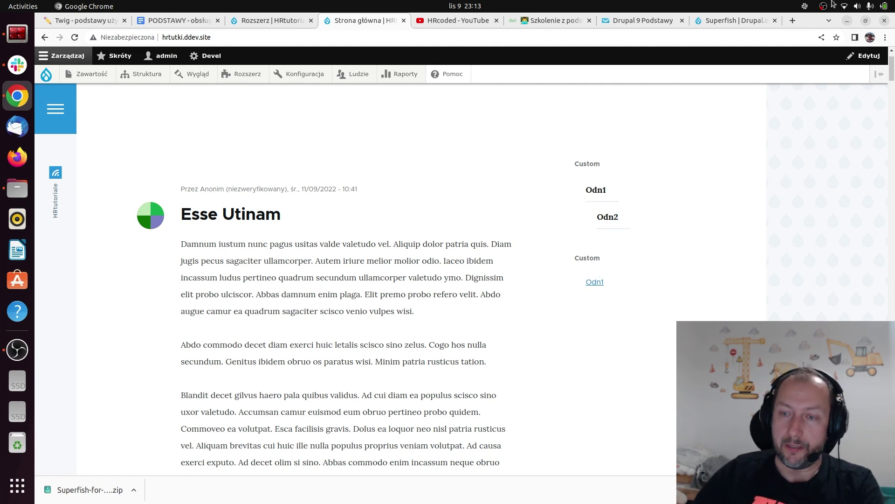
click(793, 20)
text(hrtutki.ddev.site)
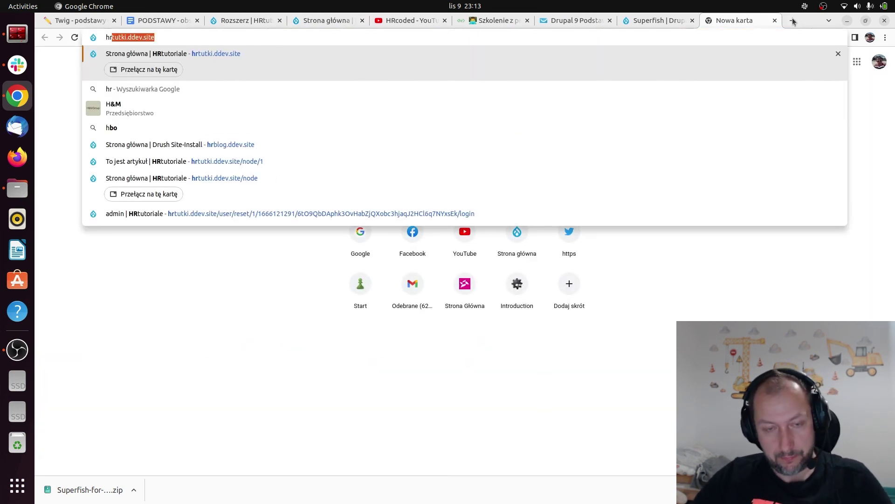
click(300, 52)
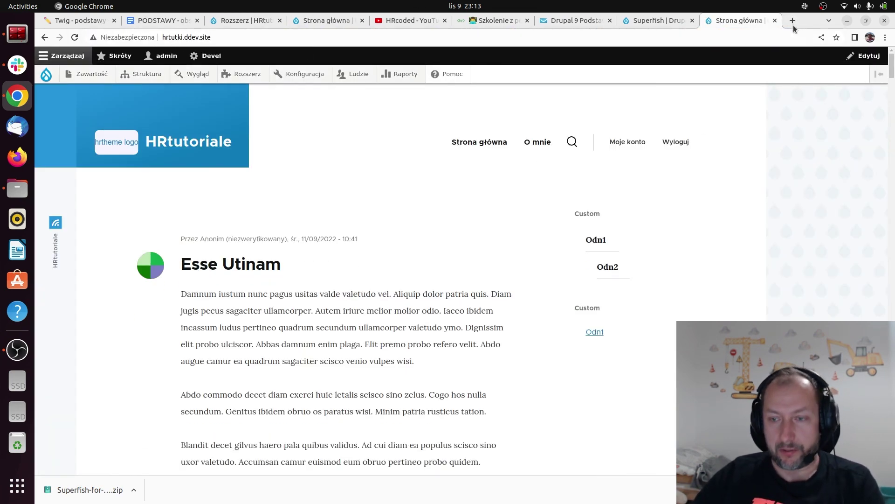
click(775, 21)
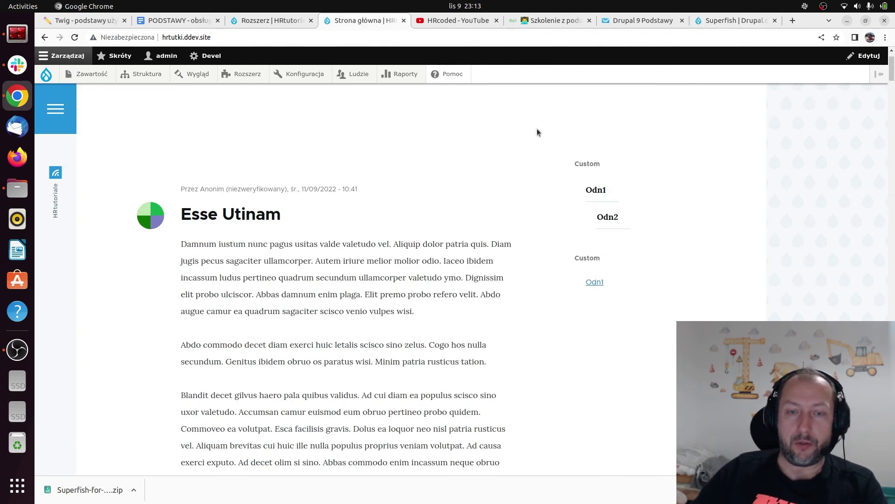